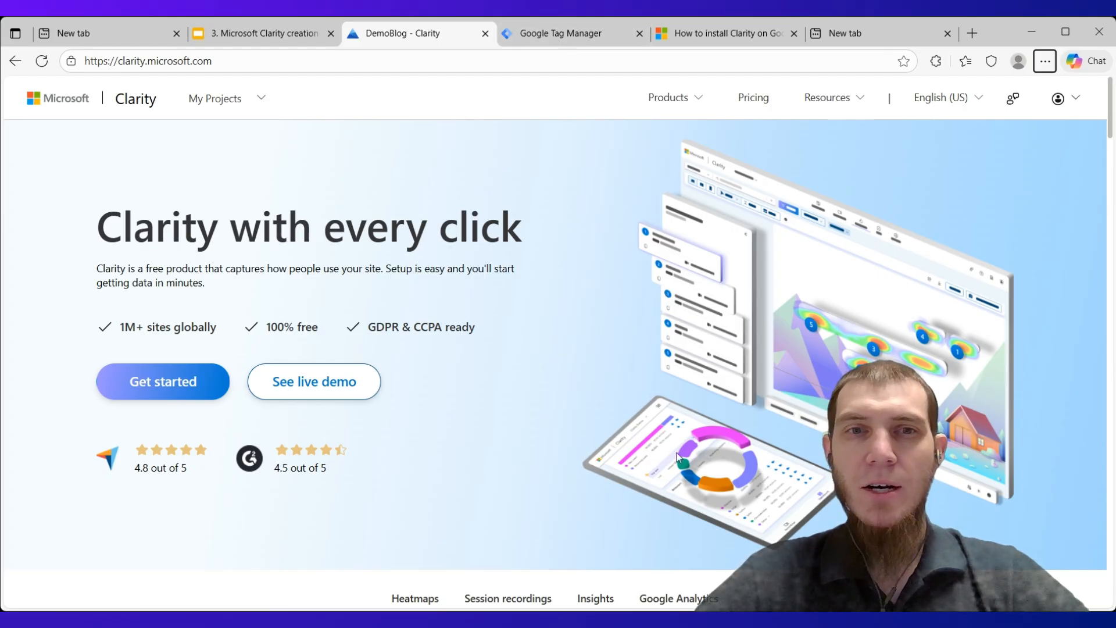
- Review the Microsoft Learn article's steps for installing Clarity with the Google Tag Manager template
left_click(615, 344)
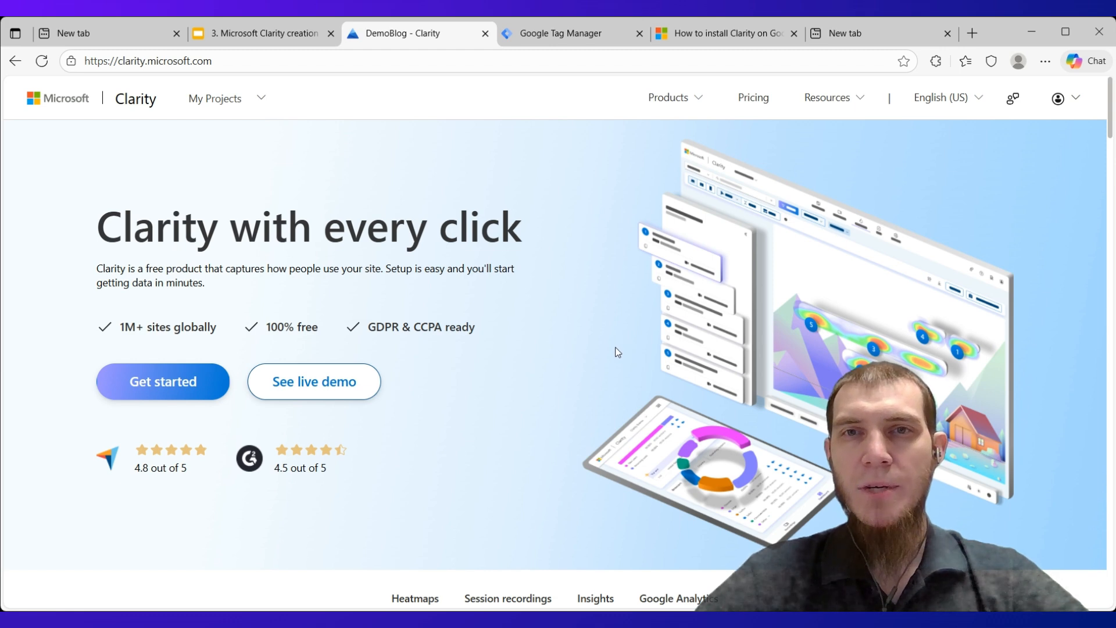
left_click(701, 38)
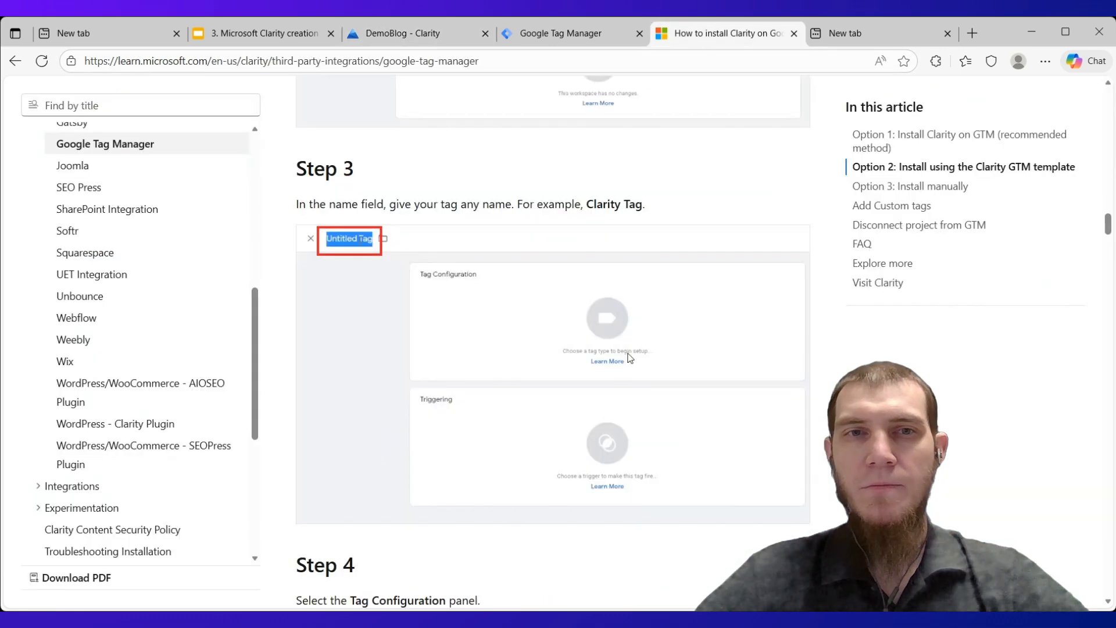
scroll(630, 358, "down", 4)
scroll(629, 357, "down", 15)
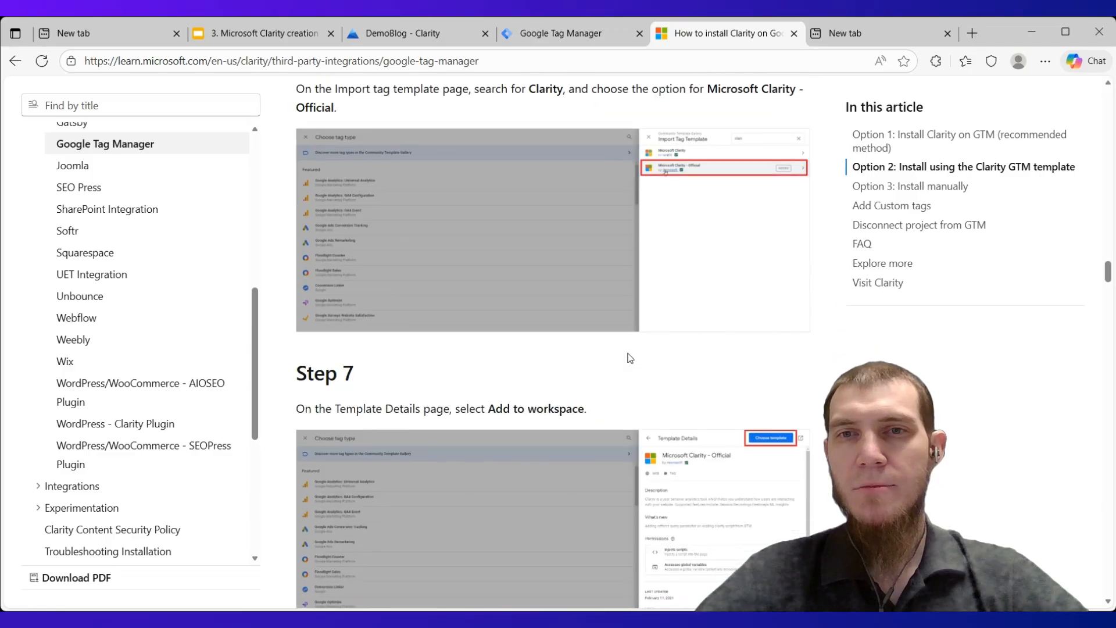
left_click(402, 34)
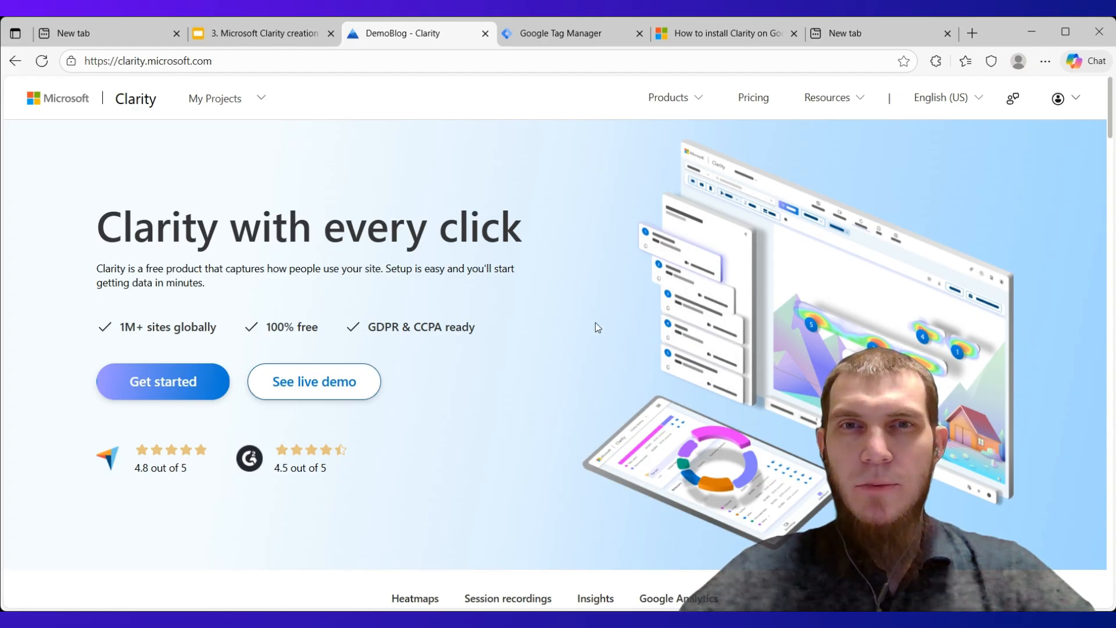
left_click(703, 32)
scroll(657, 320, "down", 1)
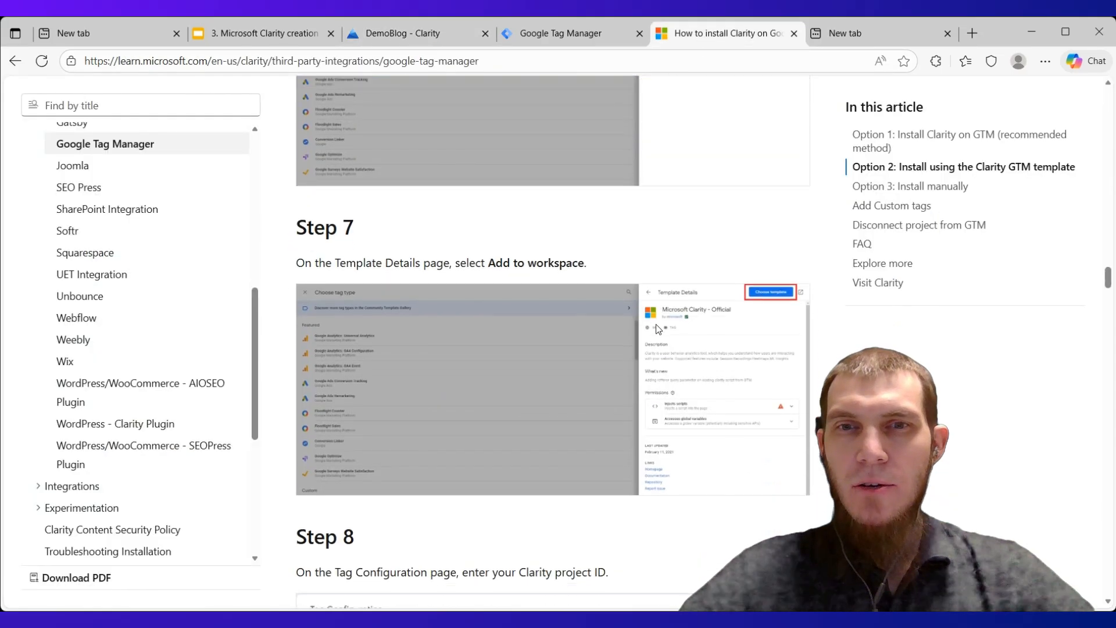
scroll(657, 320, "up", 2)
- Open the DemoBlog project in Clarity, check its setup settings, and open the Google Tag Manager entry among the integrations
left_click(392, 34)
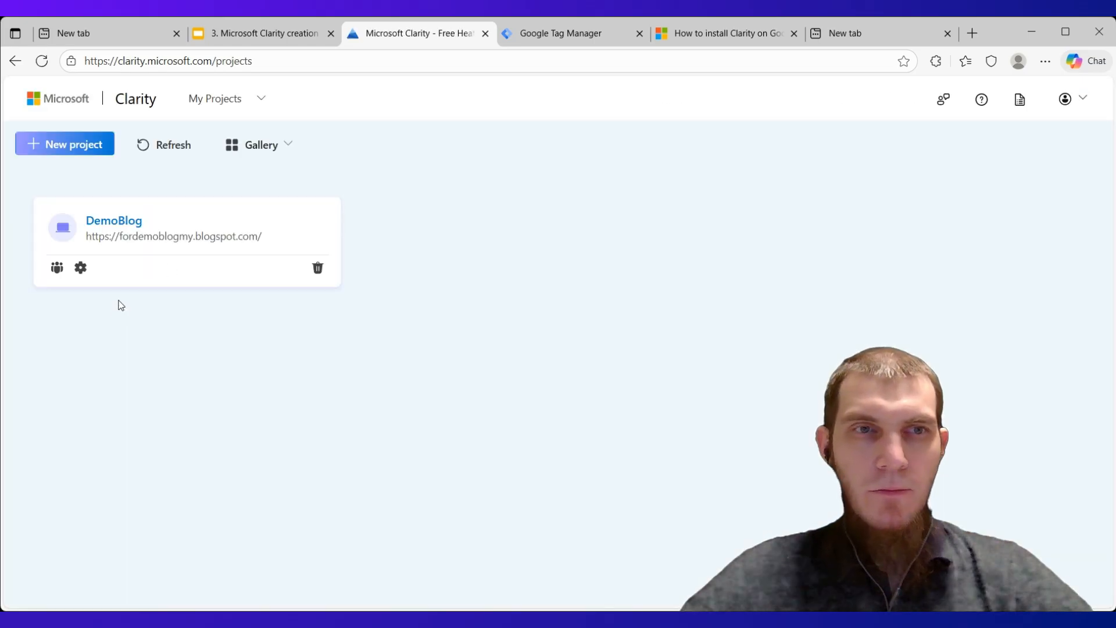
left_click(126, 222)
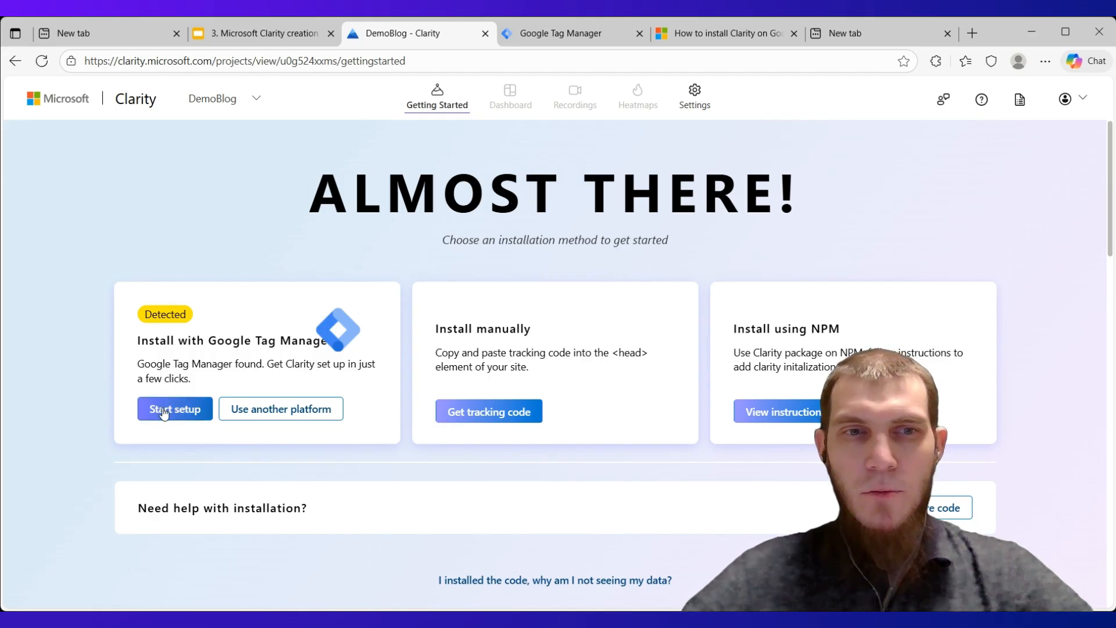
left_click(696, 110)
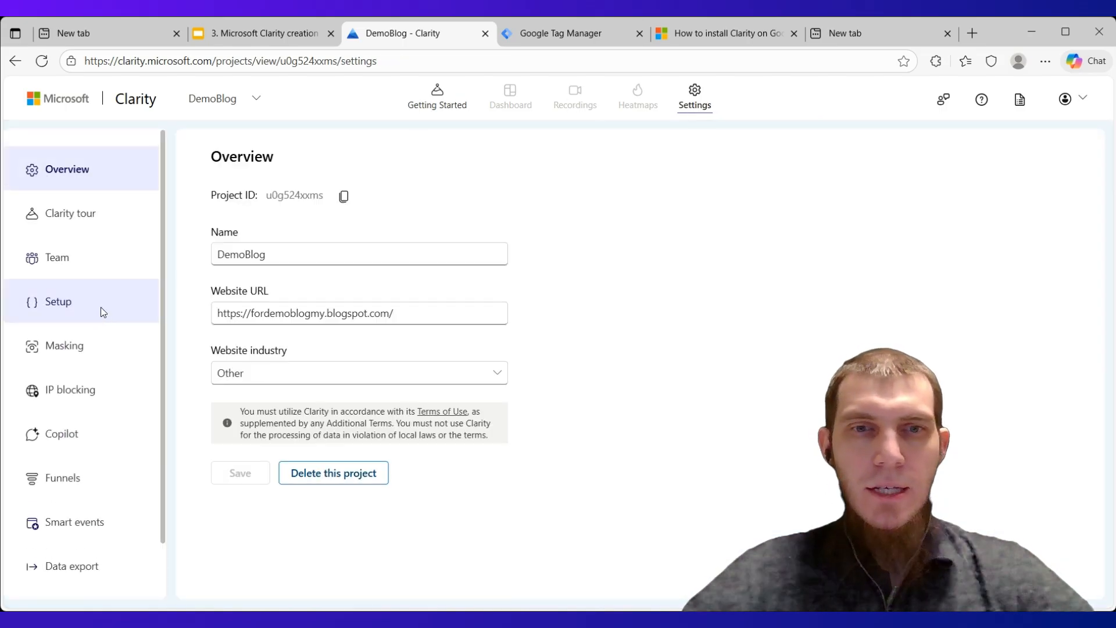
left_click(102, 308)
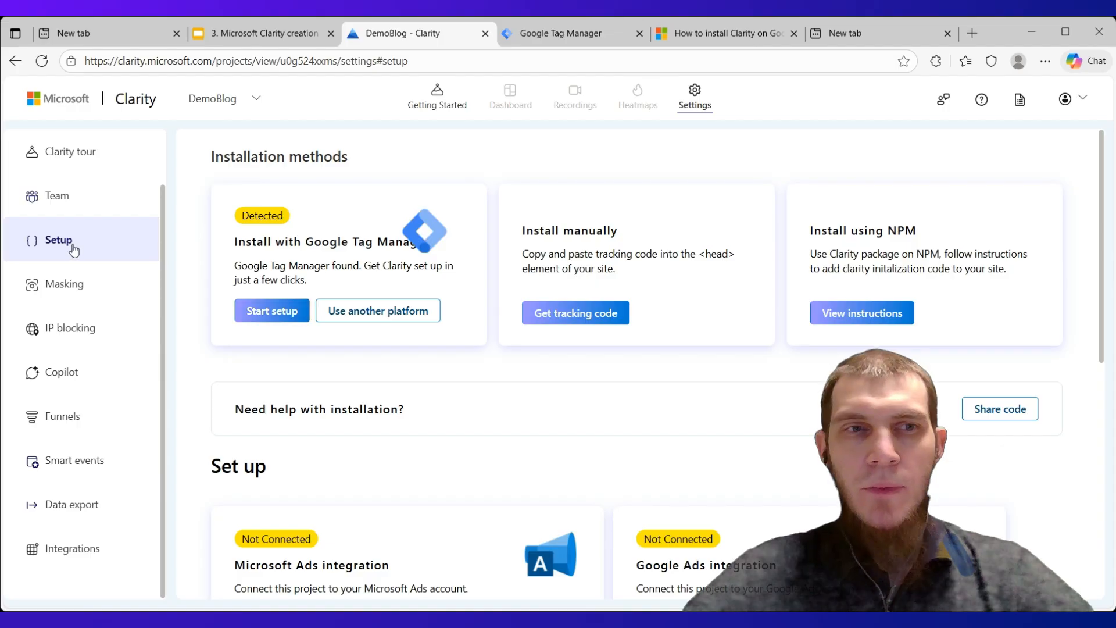
left_click(82, 549)
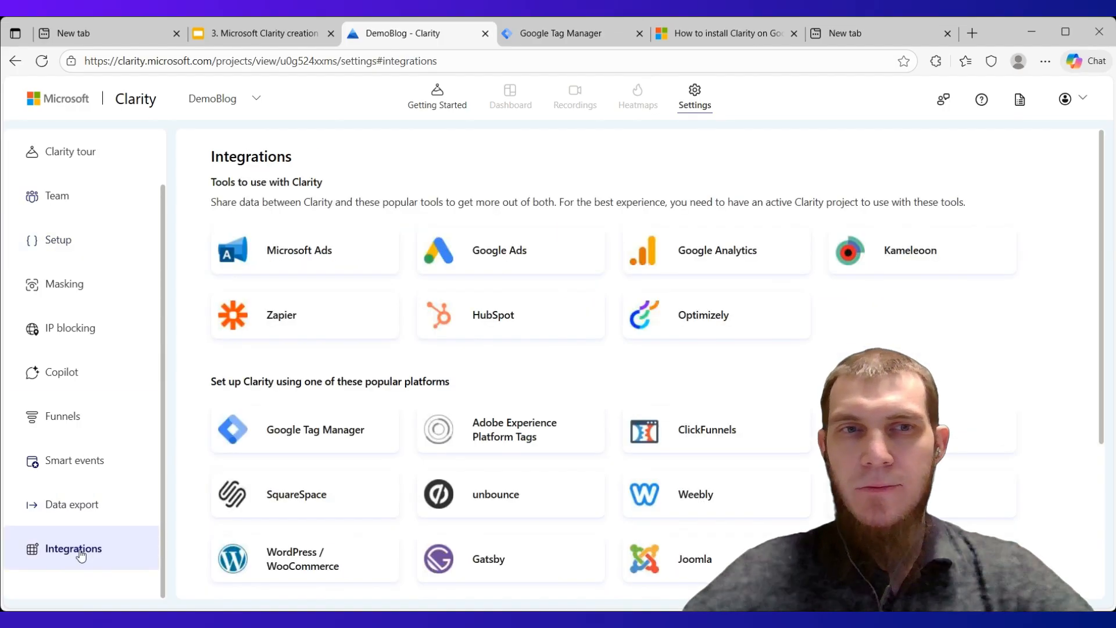
left_click(303, 433)
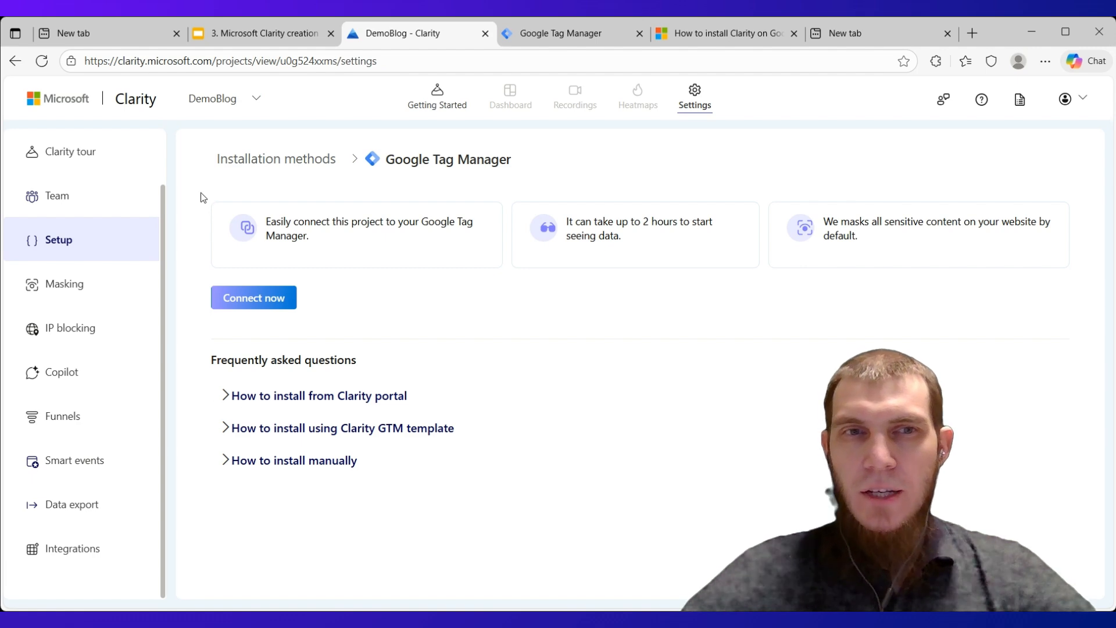
- Examine the Google Tag Manager connection page and its installation FAQs, then return to the Clarity home page
left_click_drag(181, 169, 398, 311)
left_click(748, 306)
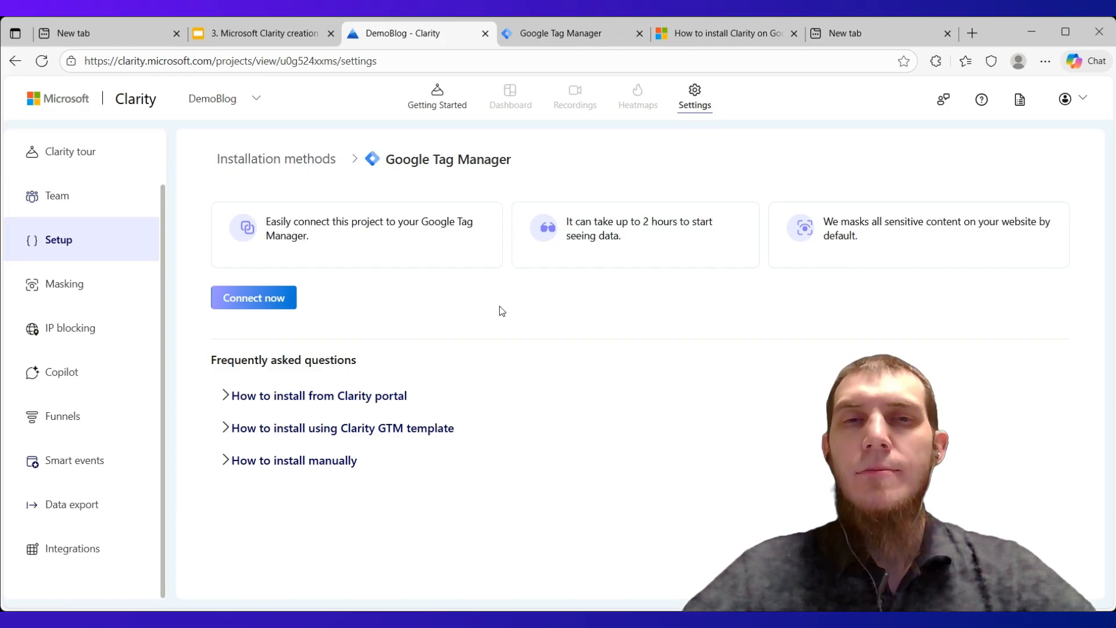
left_click(229, 397)
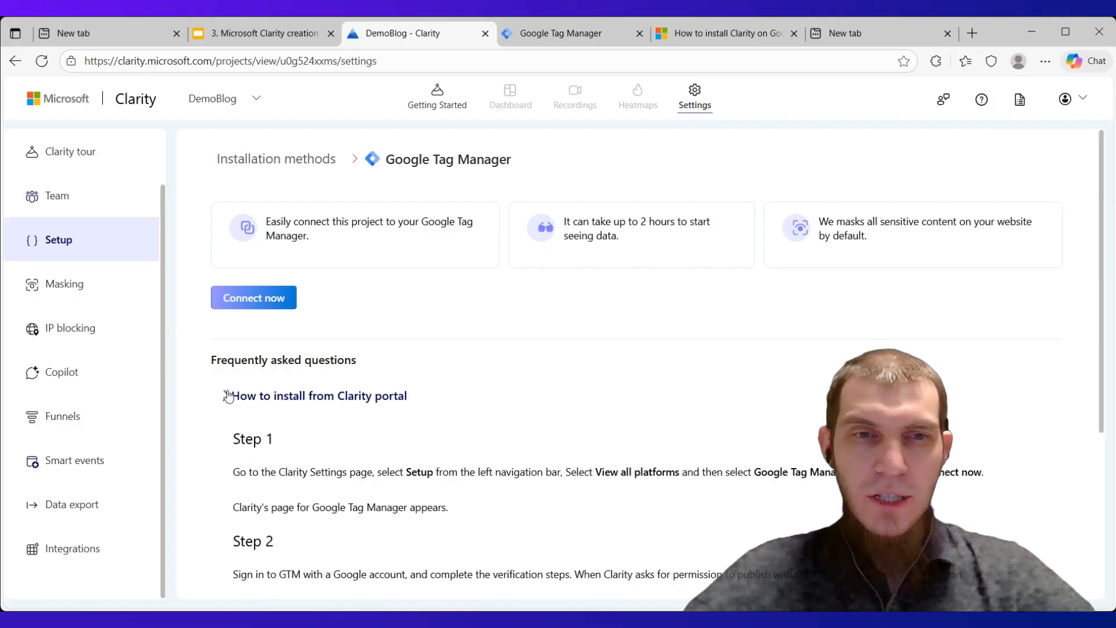
left_click(230, 397)
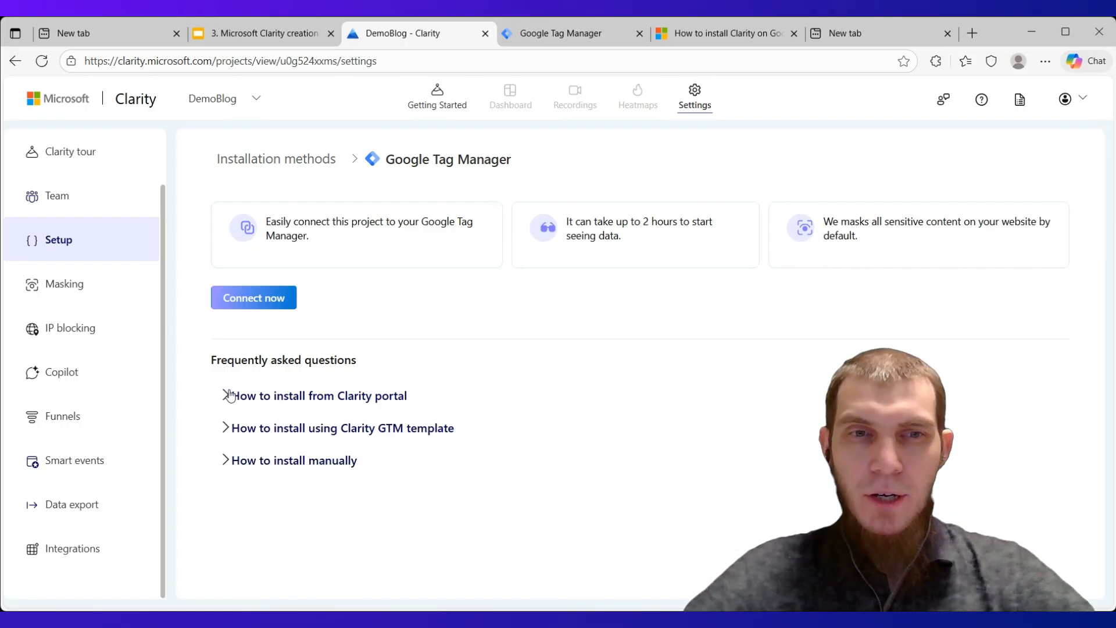
left_click(231, 431)
left_click(232, 430)
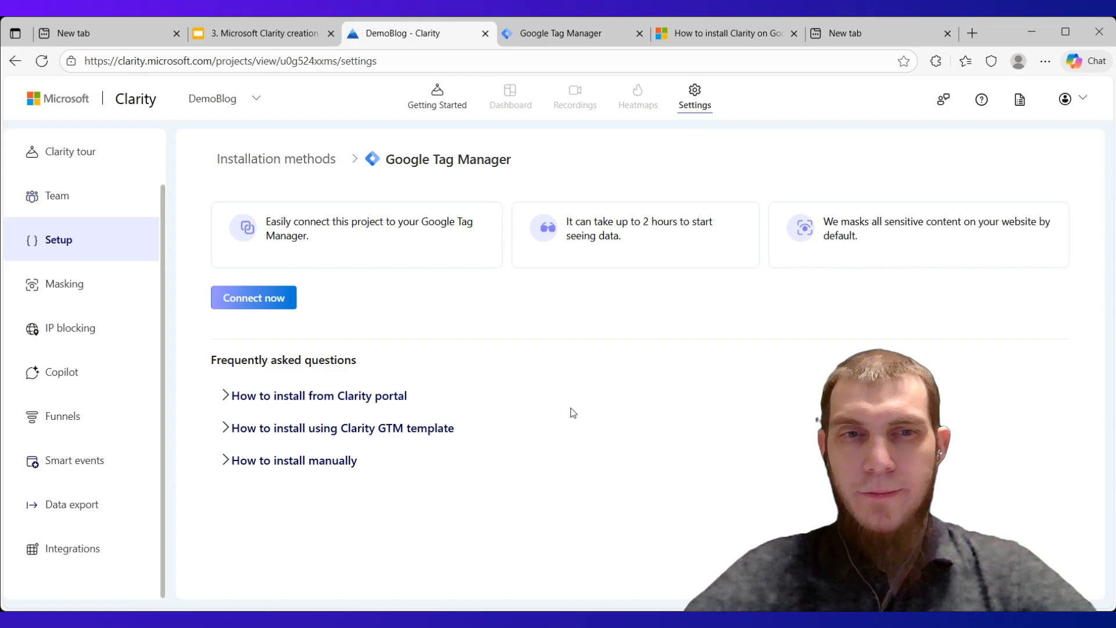
left_click(222, 429)
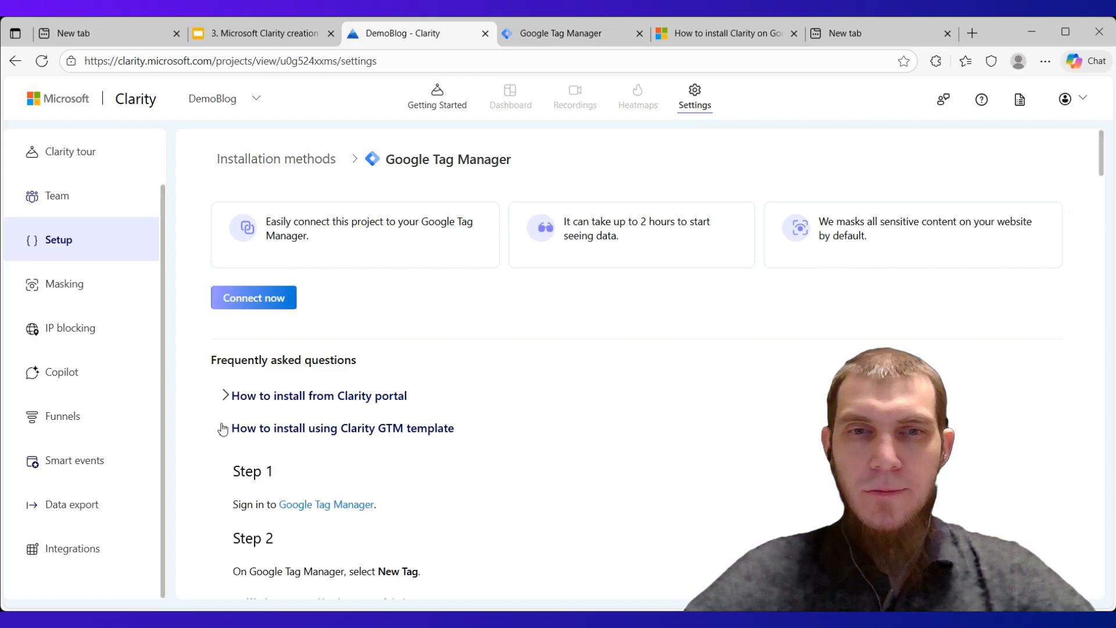
left_click(221, 430)
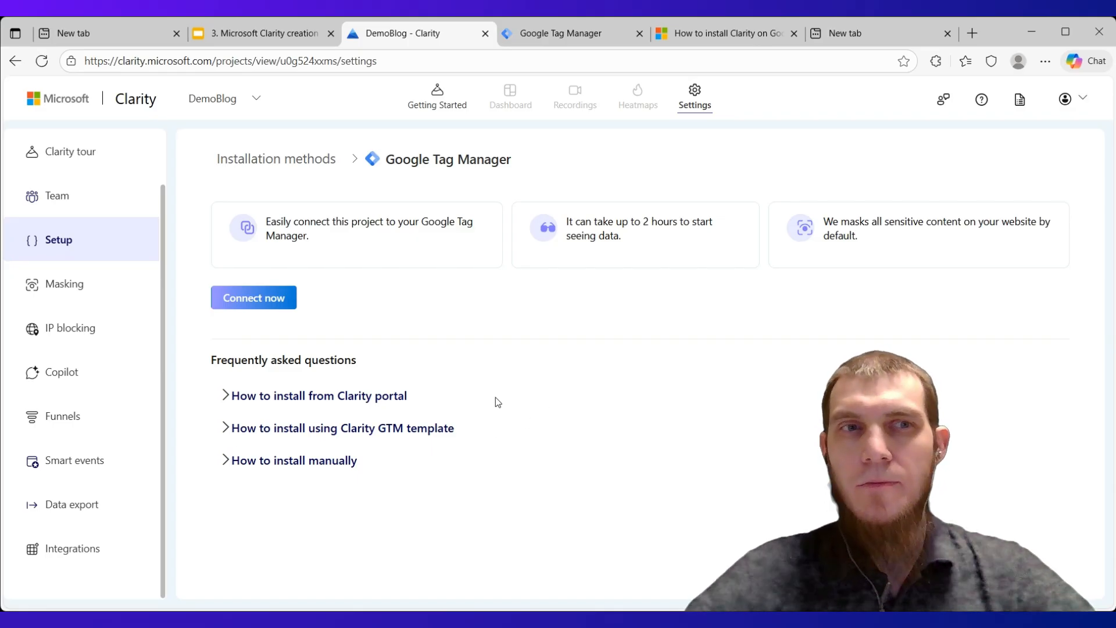
left_click(152, 103)
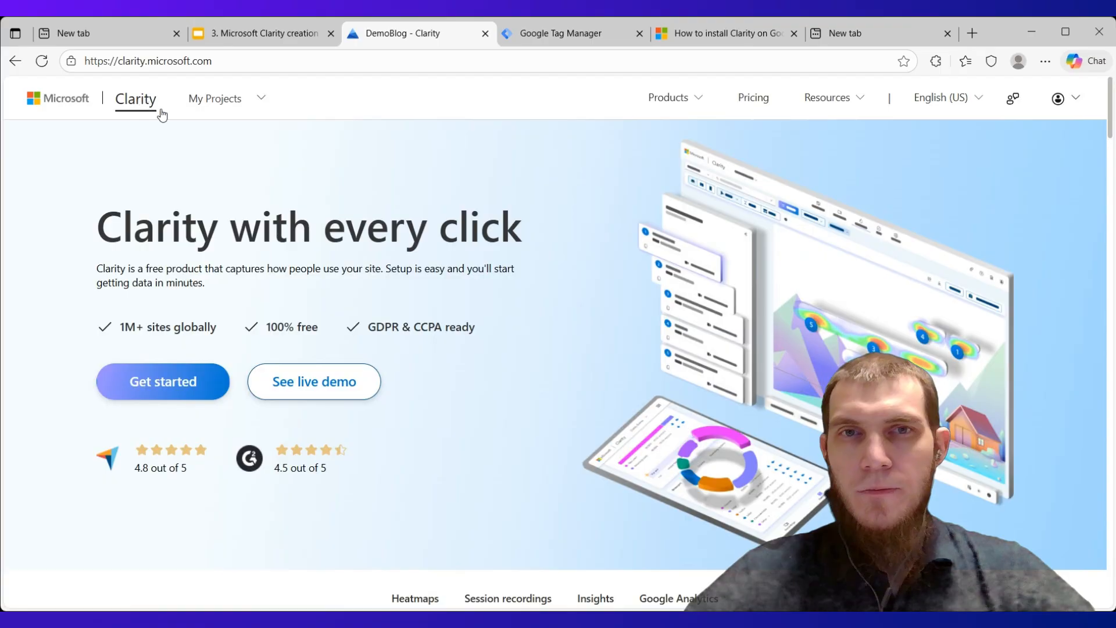
- Switch to Google Tag Manager and start a new user-defined variable of type Constant in the DemoBlog container
left_click(555, 31)
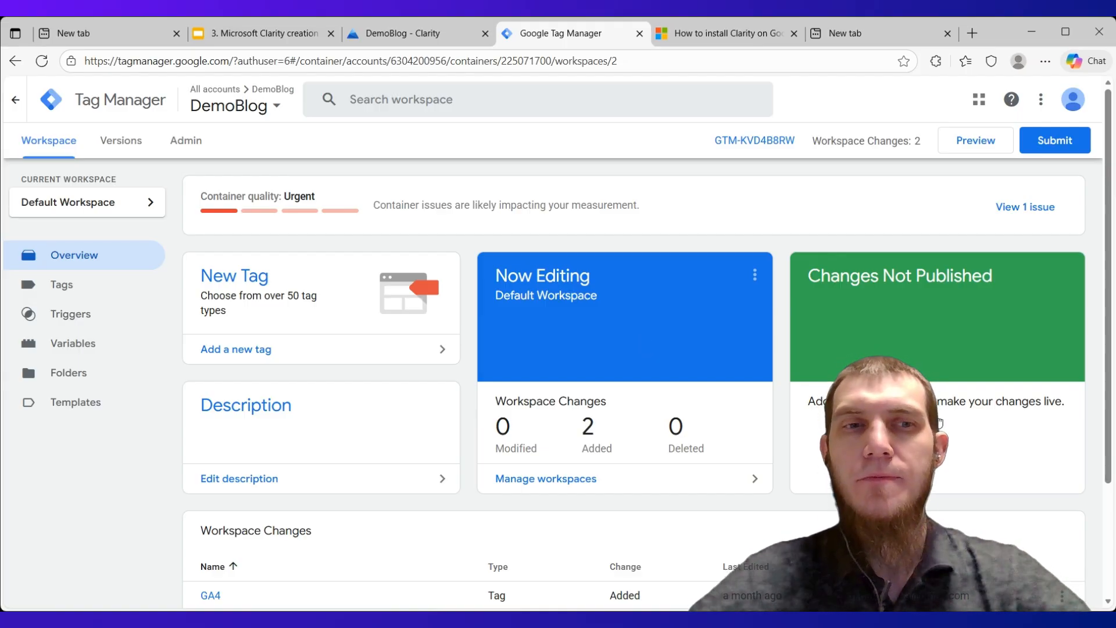
left_click(82, 351)
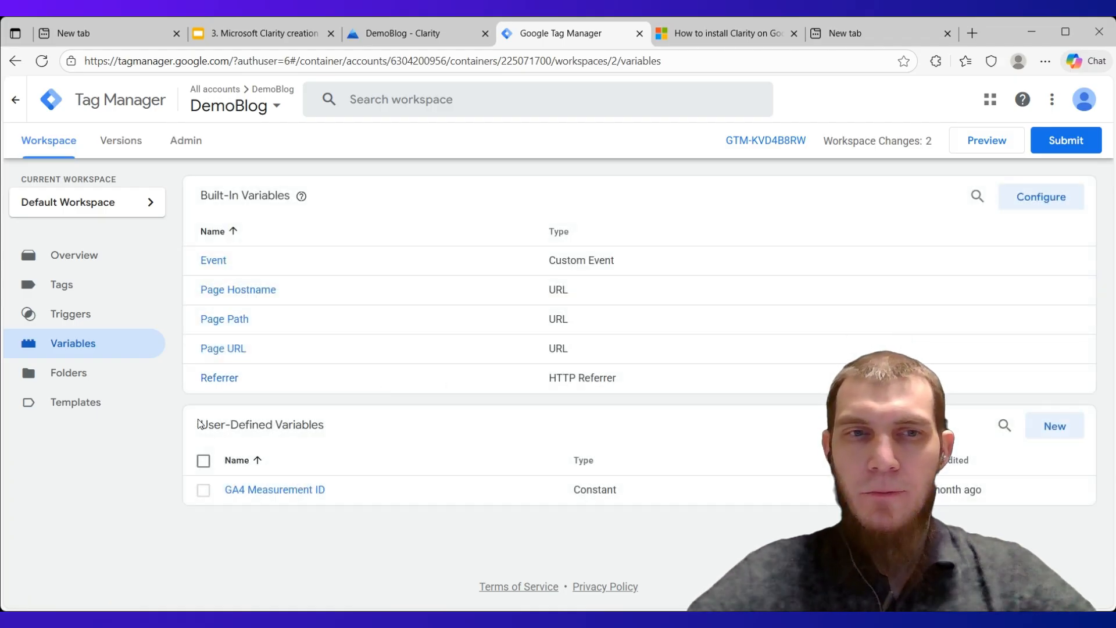
left_click_drag(194, 422, 349, 427)
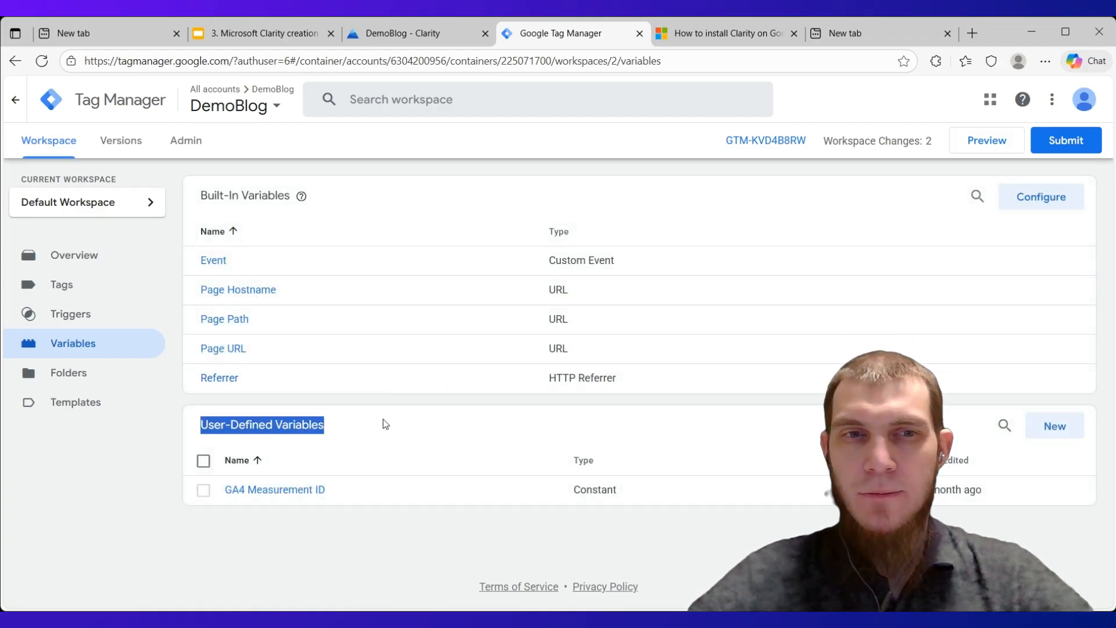
left_click(1065, 433)
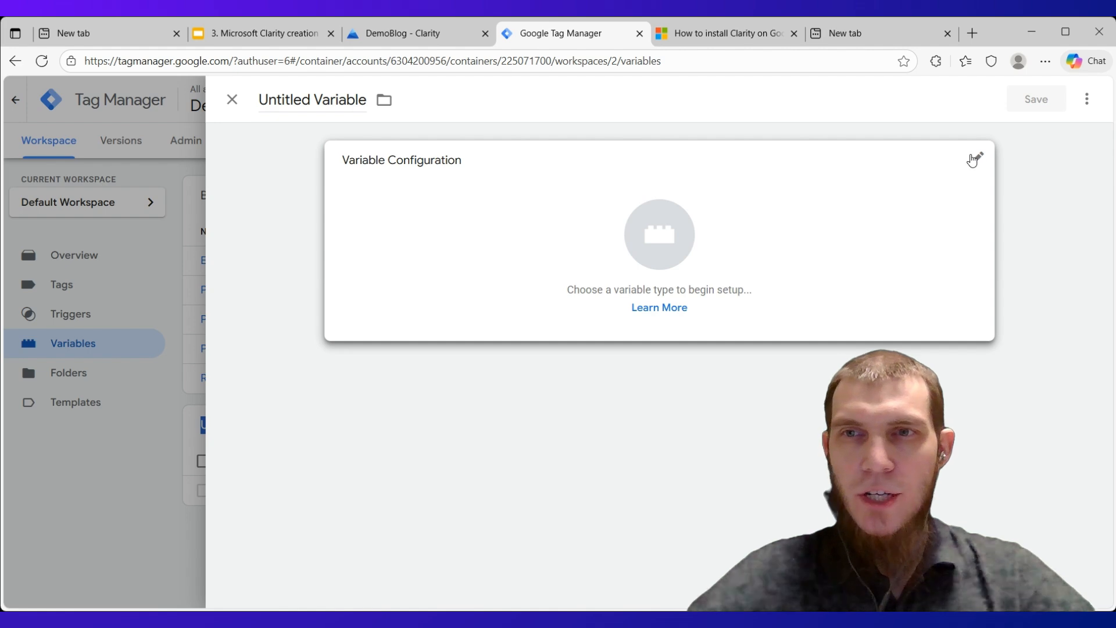
left_click(977, 164)
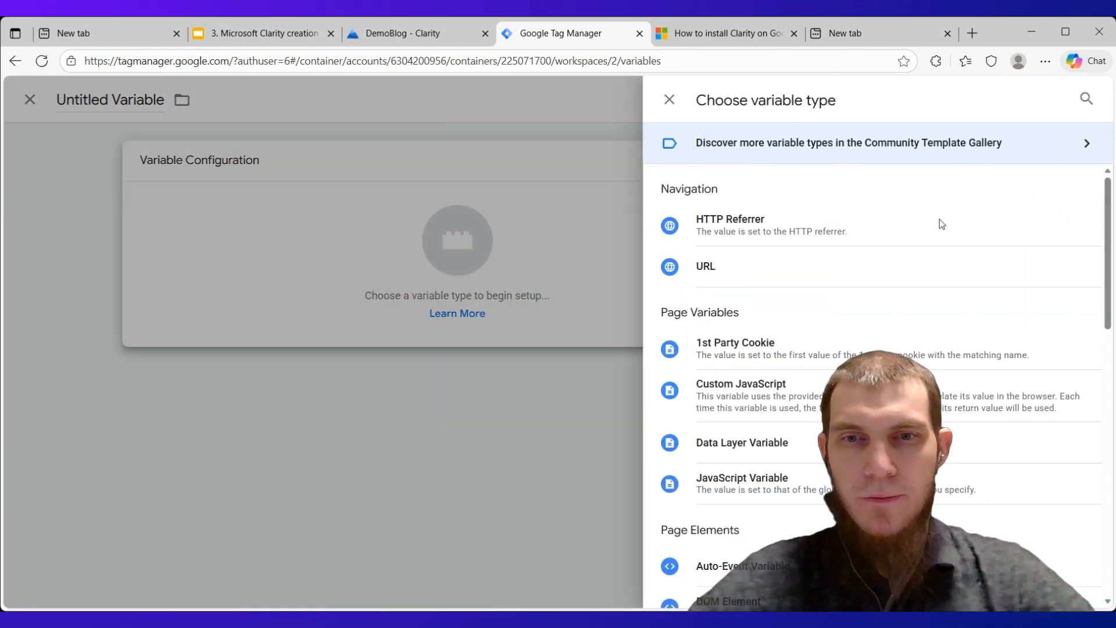
scroll(939, 233, "down", 2)
scroll(779, 232, "down", 6)
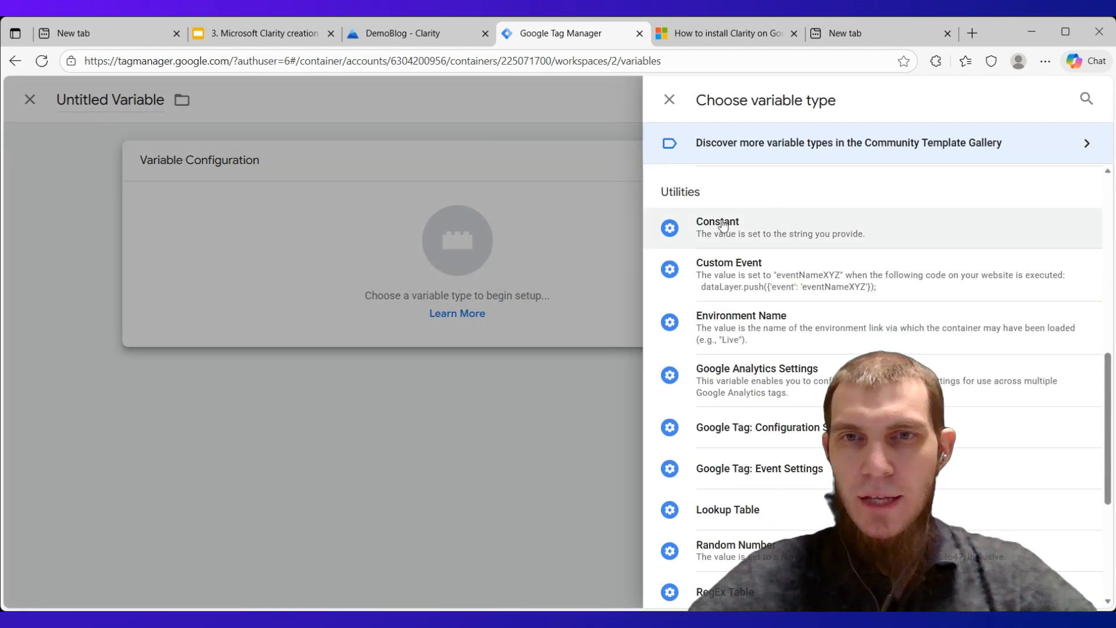
left_click(862, 227)
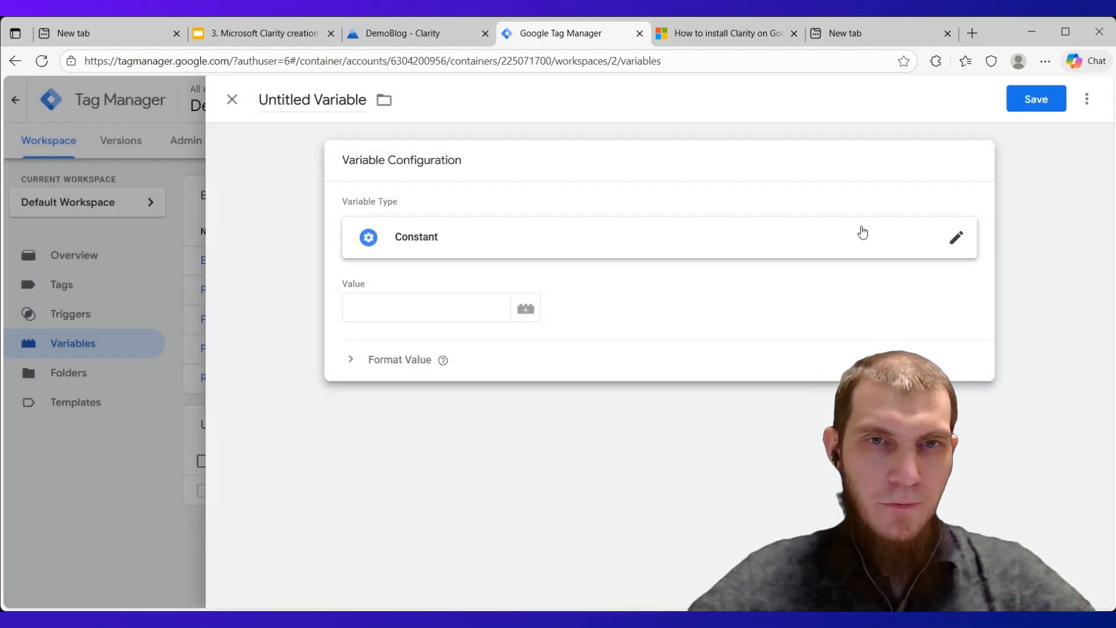
left_click(436, 312)
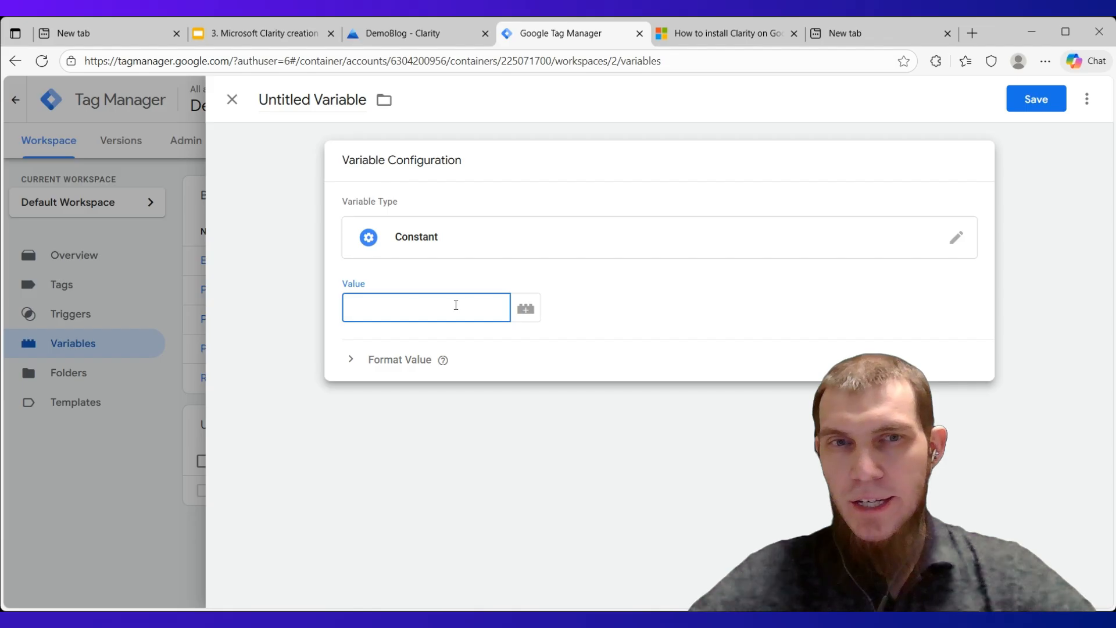
- Switch to Clarity, open the DemoBlog project from My Projects, and highlight the project ID in its web address
left_click(396, 34)
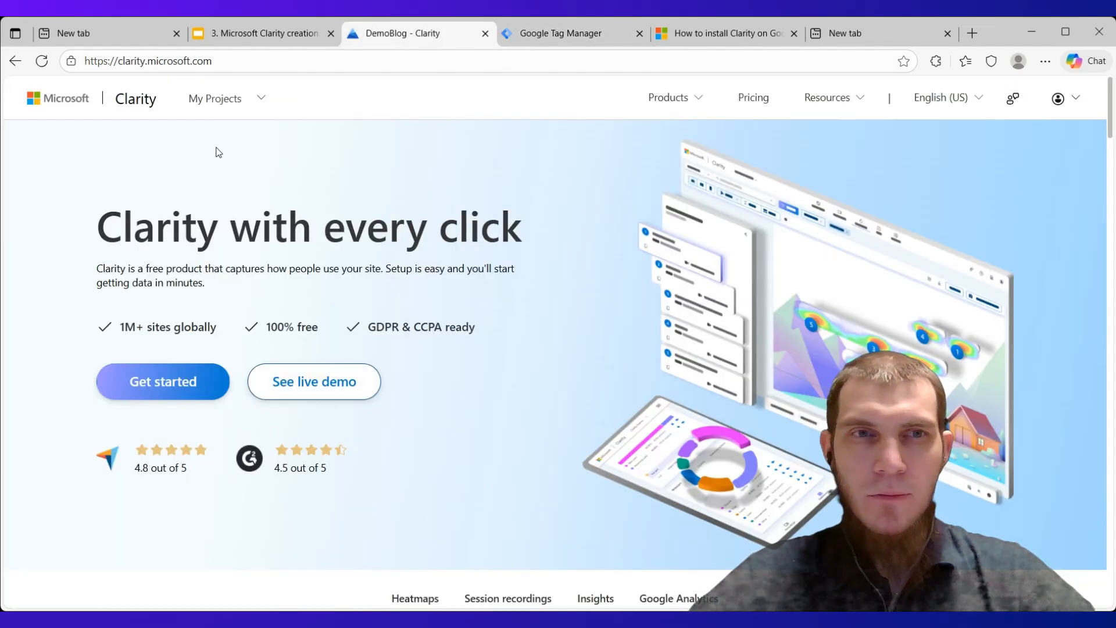
left_click(214, 108)
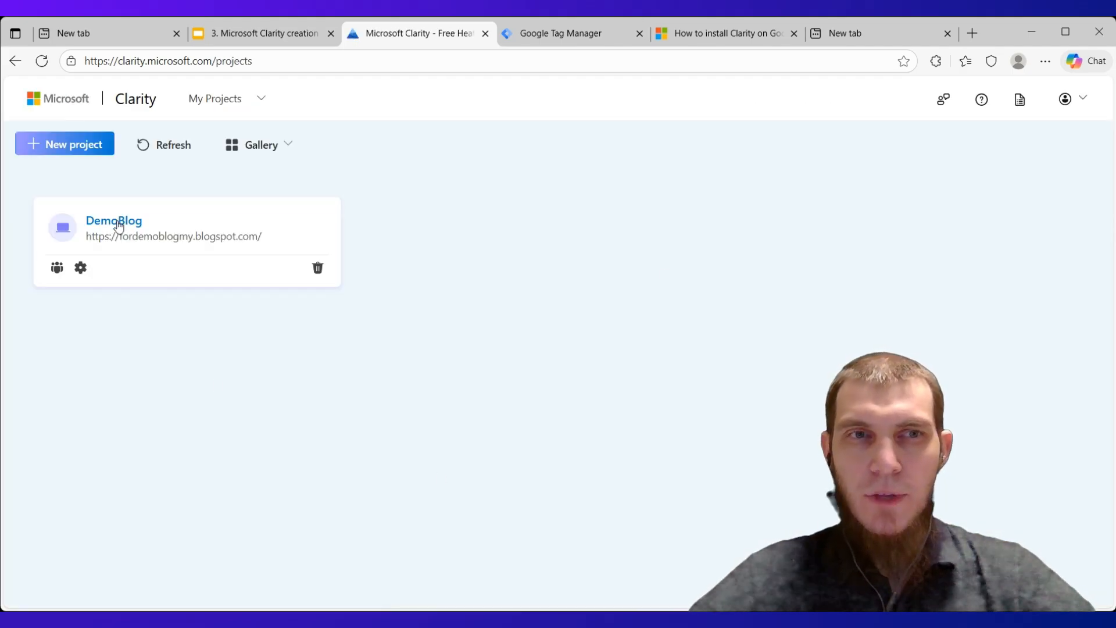
left_click(120, 222)
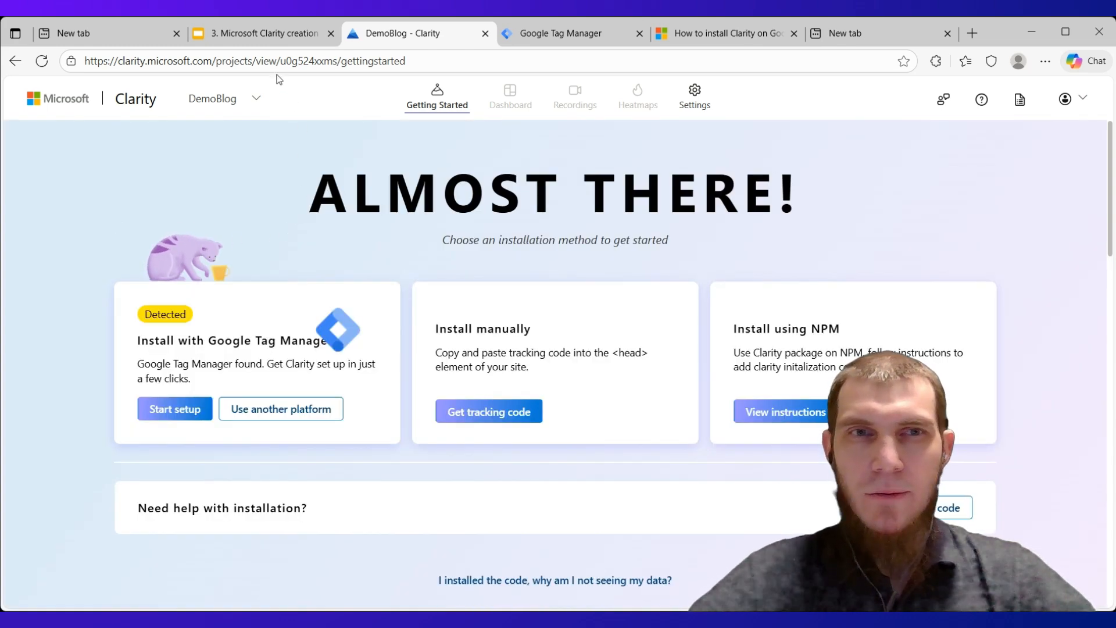
mouse_move(276, 61)
left_mouse_down()
mouse_move(347, 61)
mouse_move(281, 75)
left_mouse_up()
left_click(338, 62)
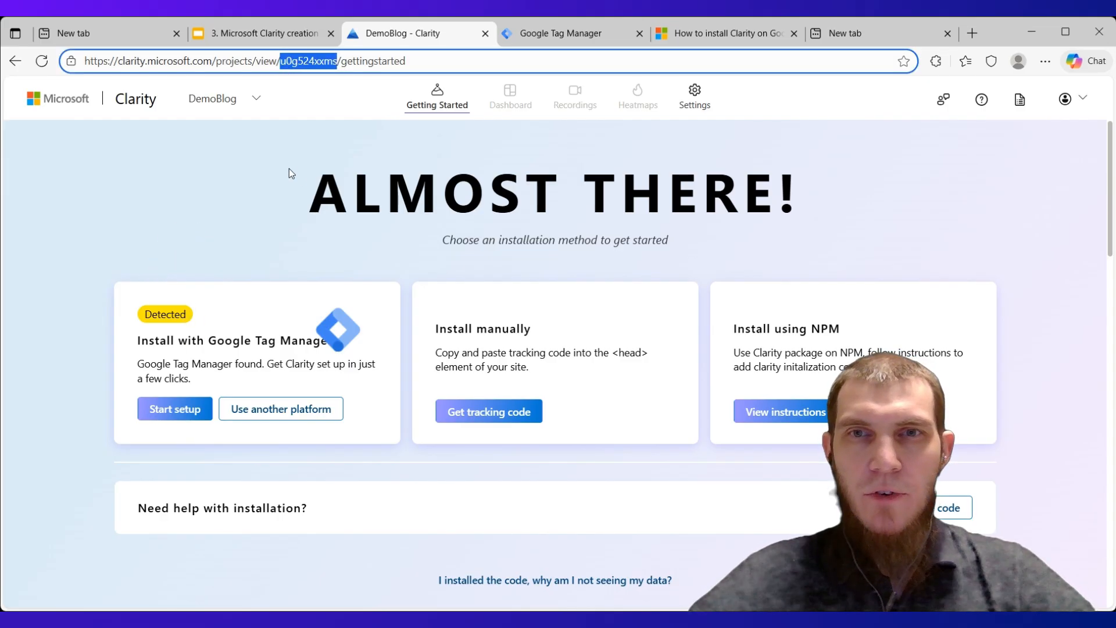
- Copy the project ID from the DemoBlog project's settings overview and return to the untitled Tag Manager variable
left_click(697, 102)
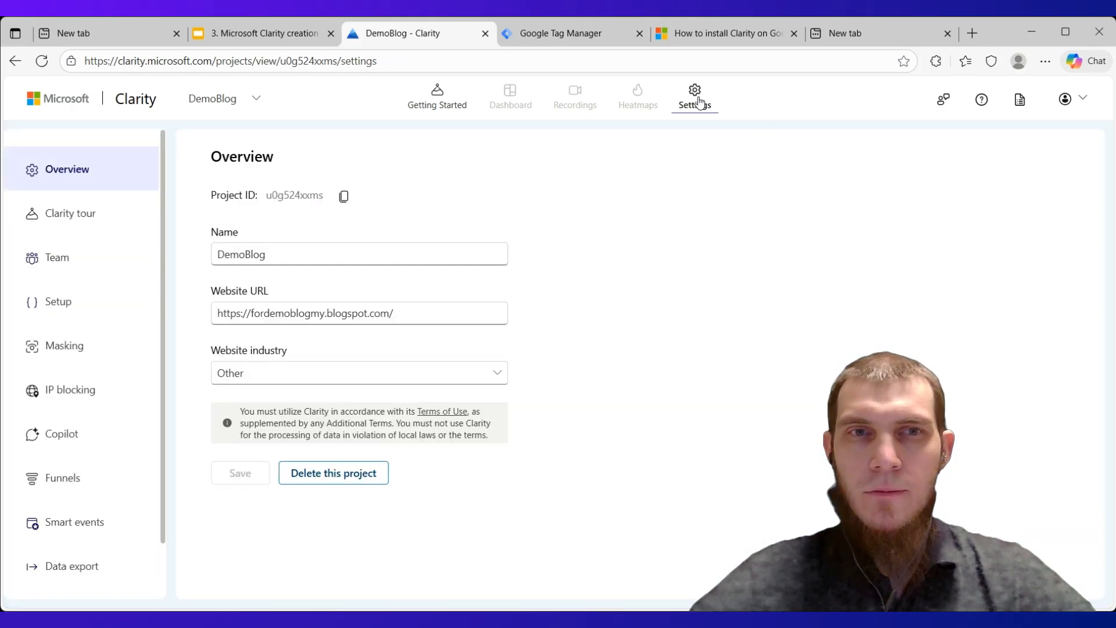
left_click(77, 168)
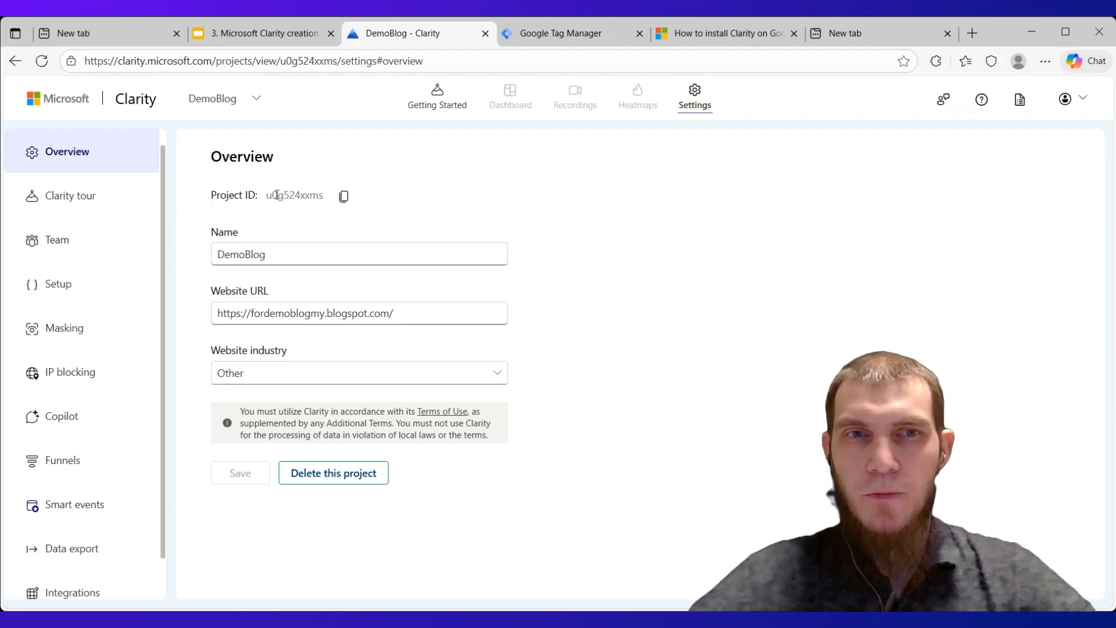
left_click_drag(263, 196, 325, 196)
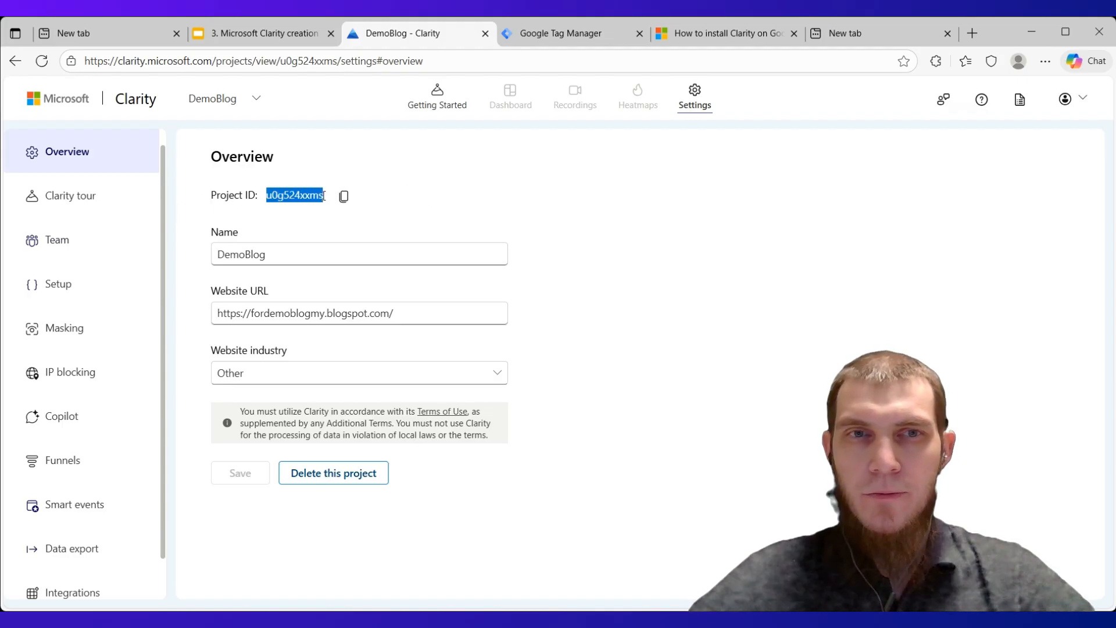
left_click(509, 196)
left_click(344, 200)
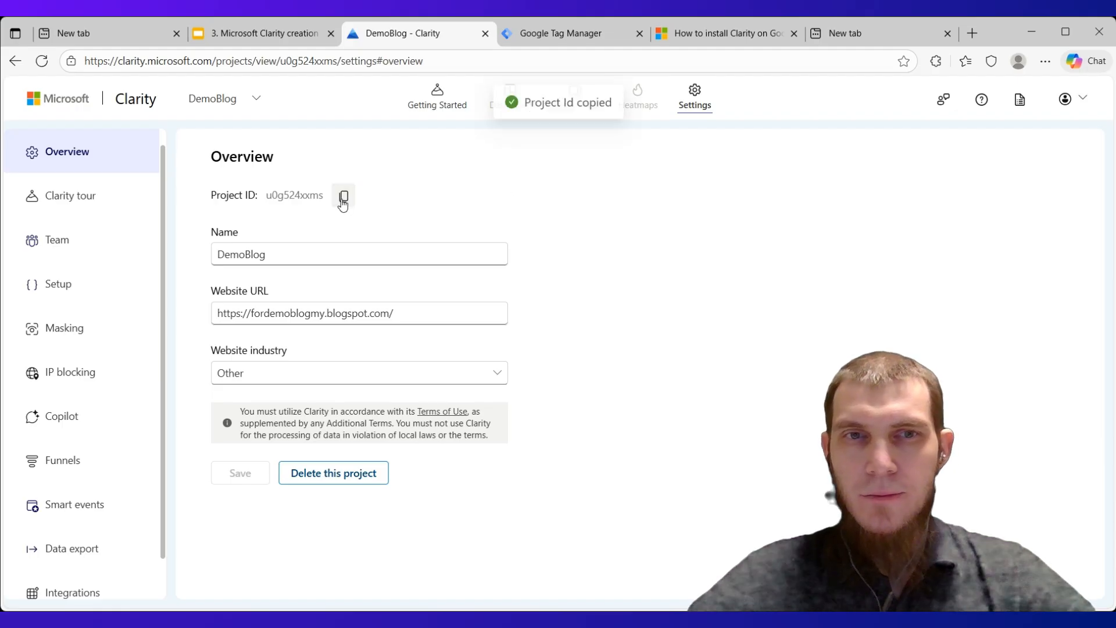
left_click(562, 45)
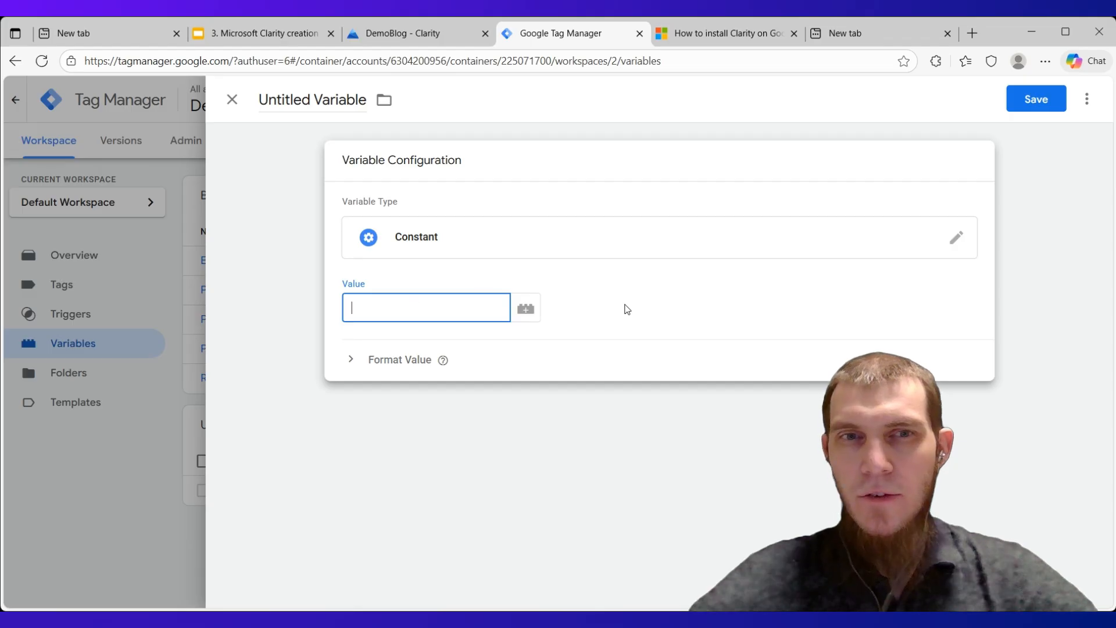
- Paste the copied Clarity project ID as the constant's value and save the variable as "MS Clarity Project ID"
key("ctrl+v")
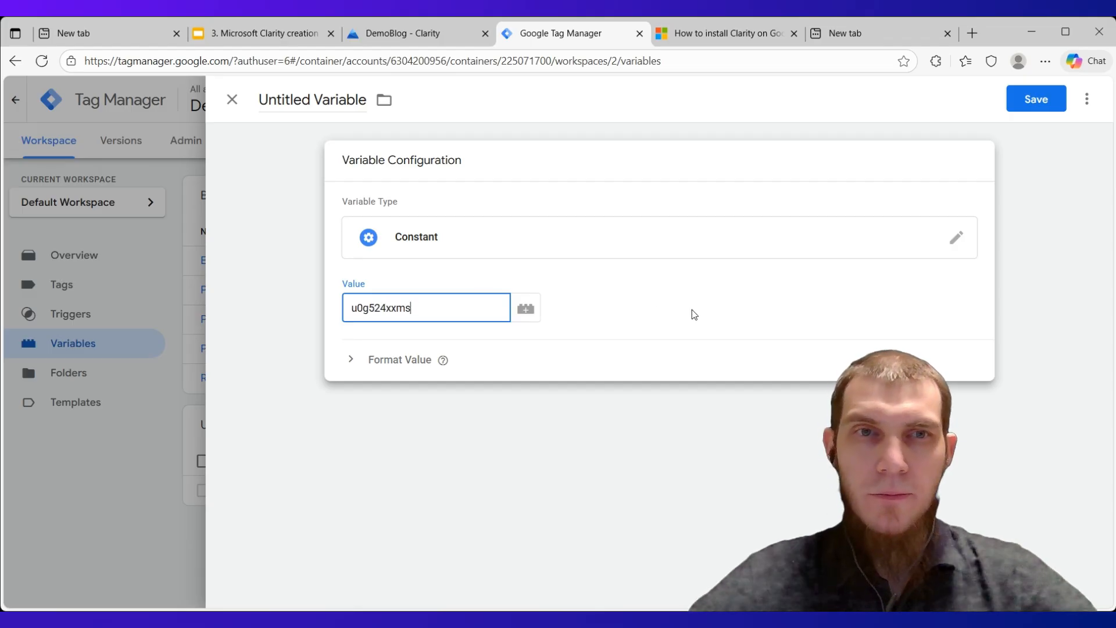
left_click(260, 100)
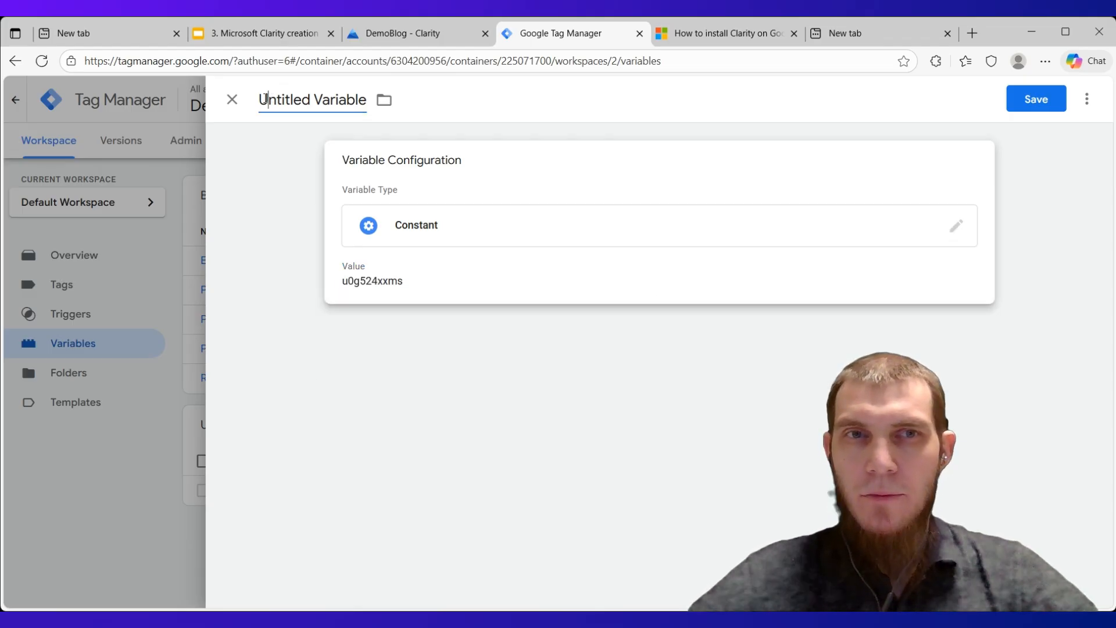
left_click_drag(260, 100, 368, 100)
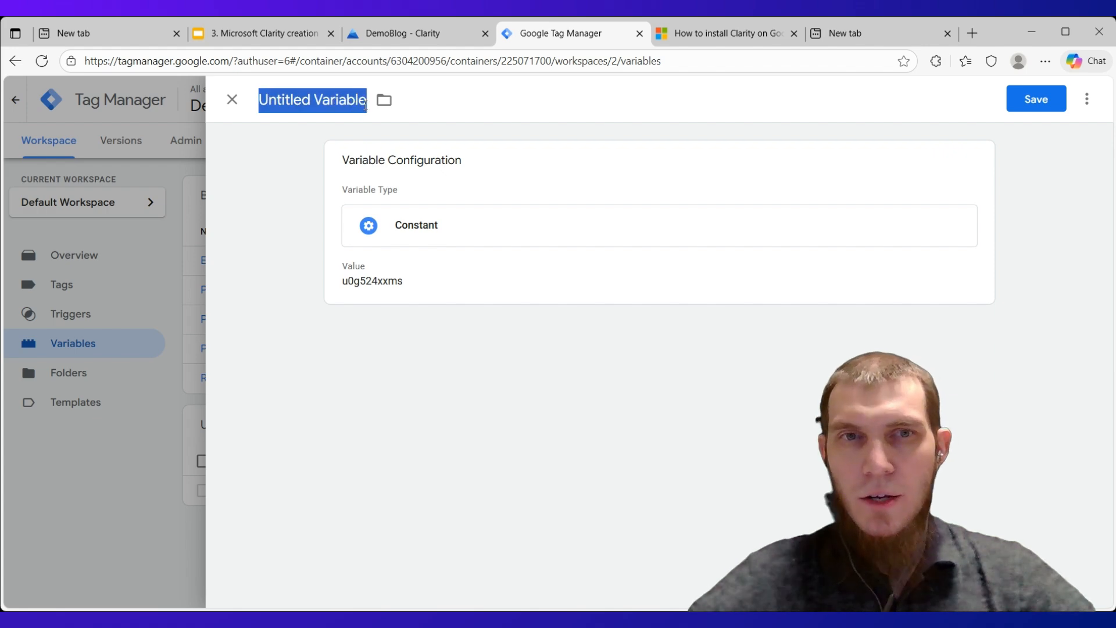
key("alt+Tab")
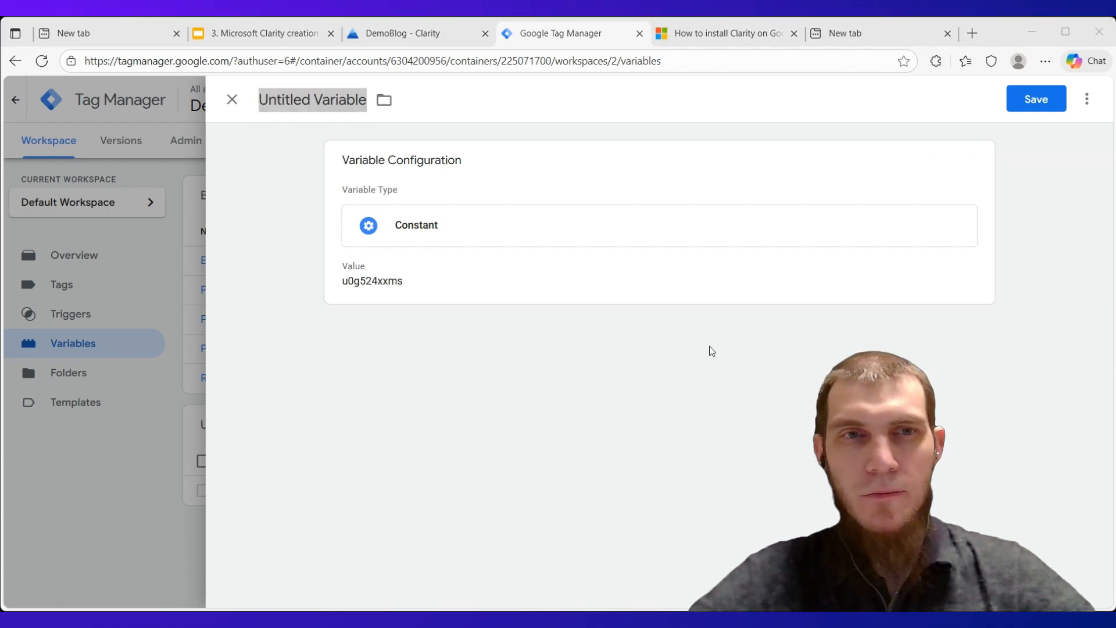
key("alt+Tab")
key("alt+Tab")
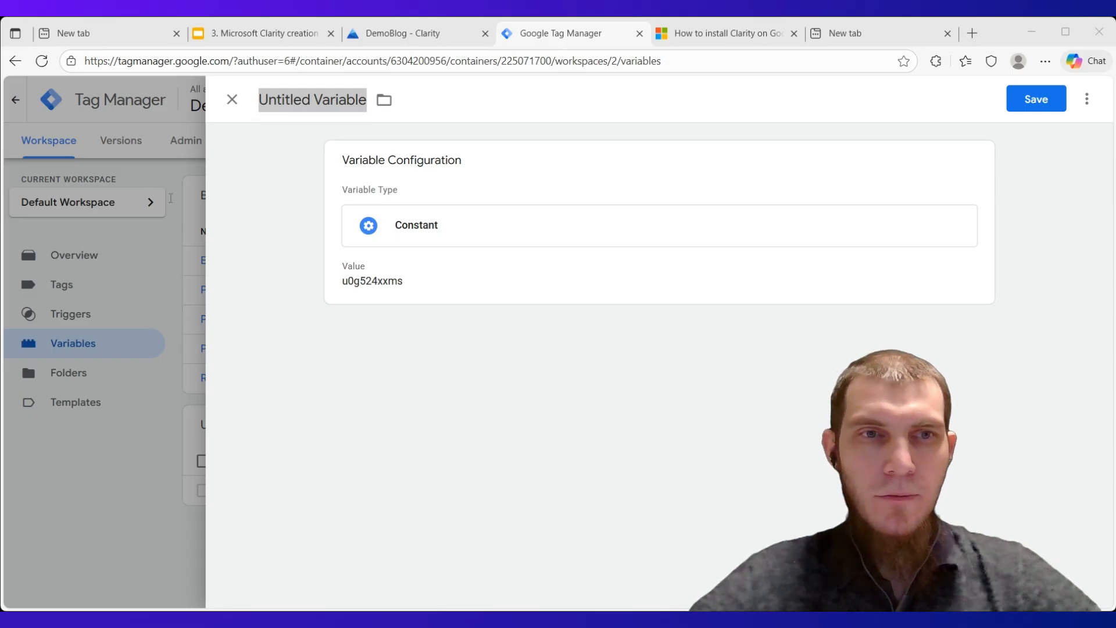
key("alt+Tab")
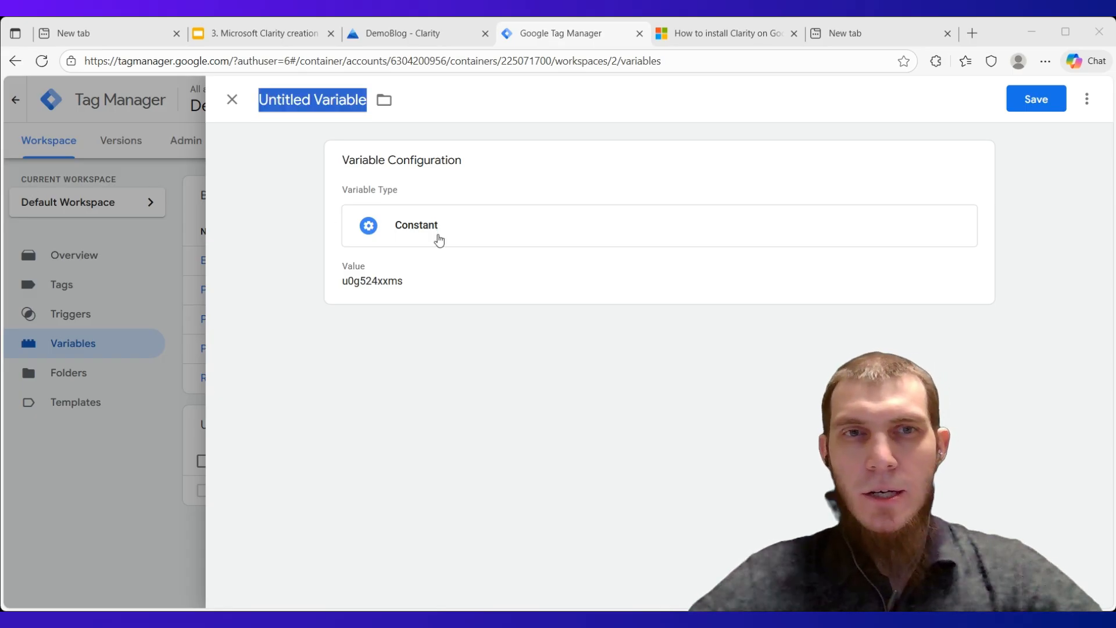
key("ctrl+v")
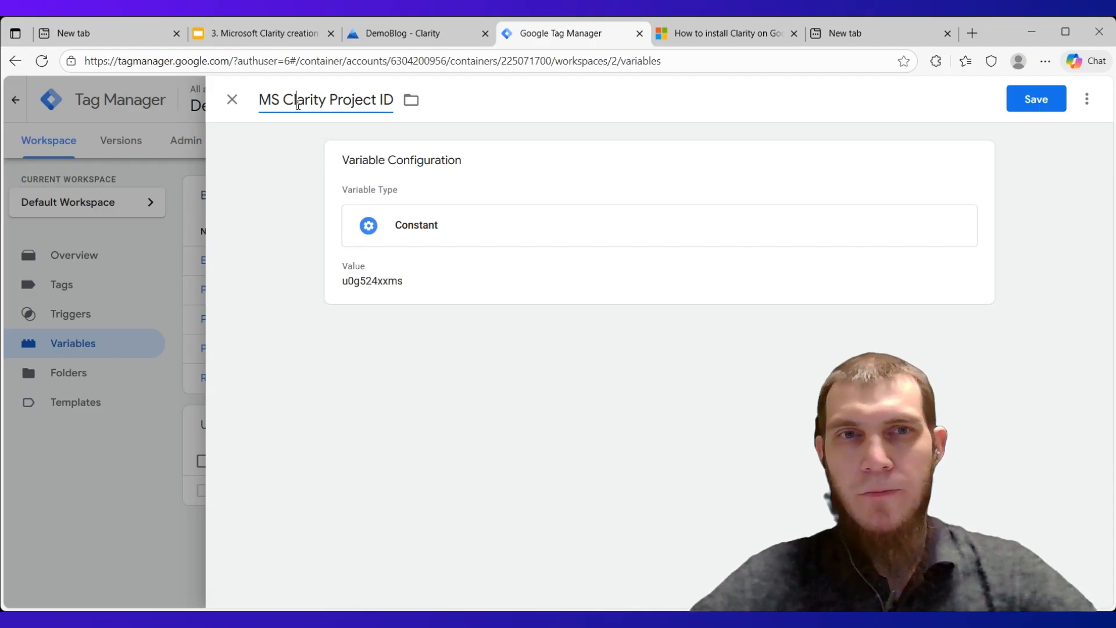
left_click_drag(298, 104, 395, 99)
left_click(315, 103)
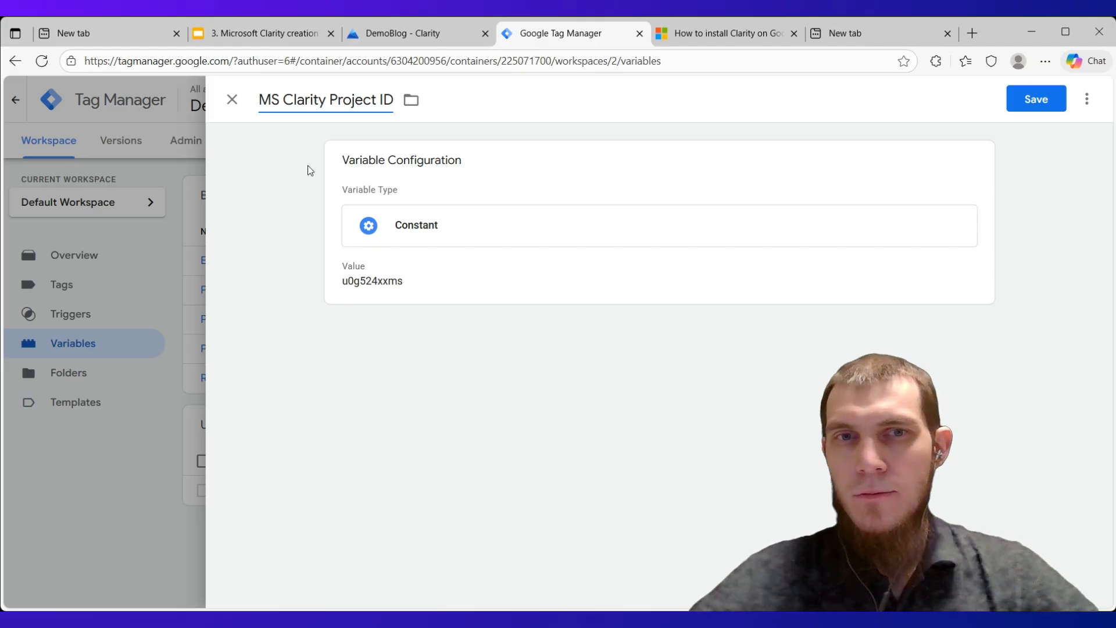
left_click(1053, 108)
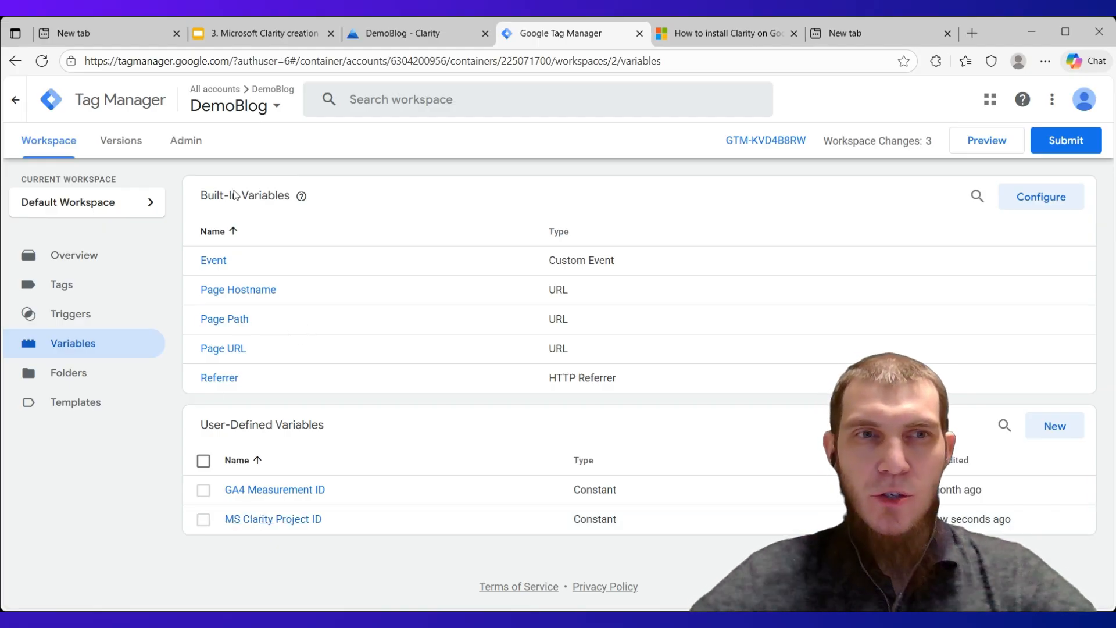
- Start a new tag in the DemoBlog container and browse the Community Template Gallery for its tag type
left_click(76, 289)
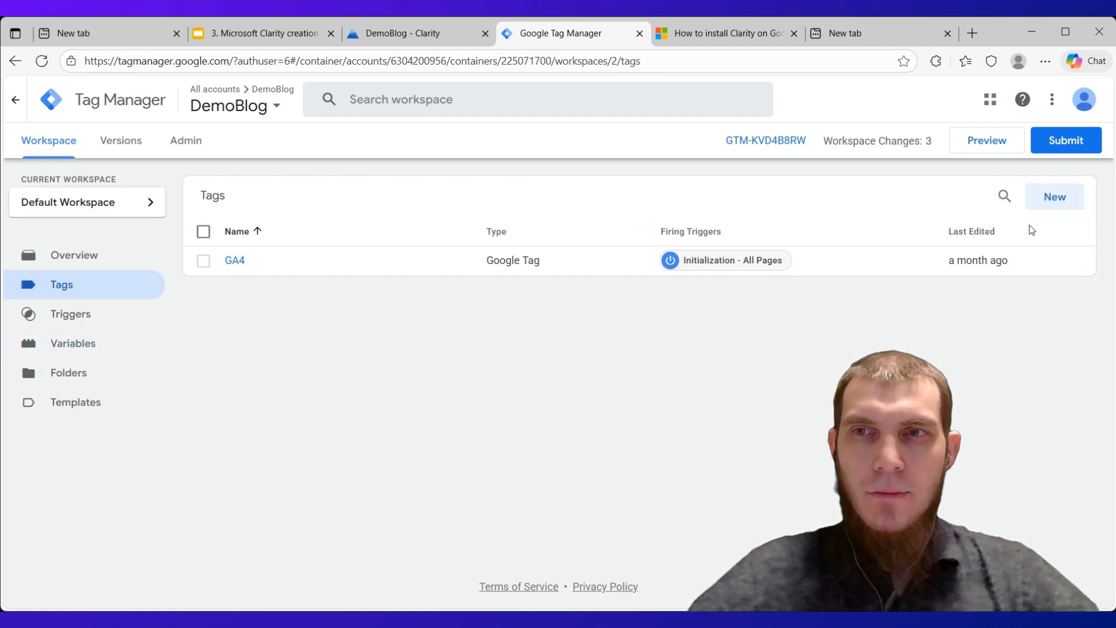
left_click(1057, 197)
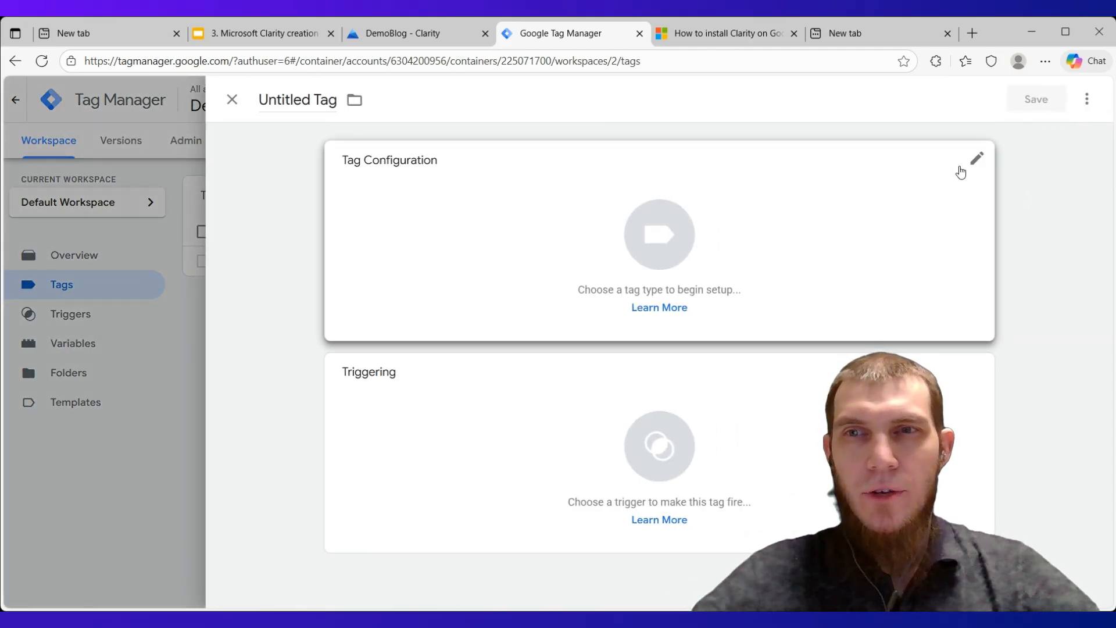
left_click(961, 173)
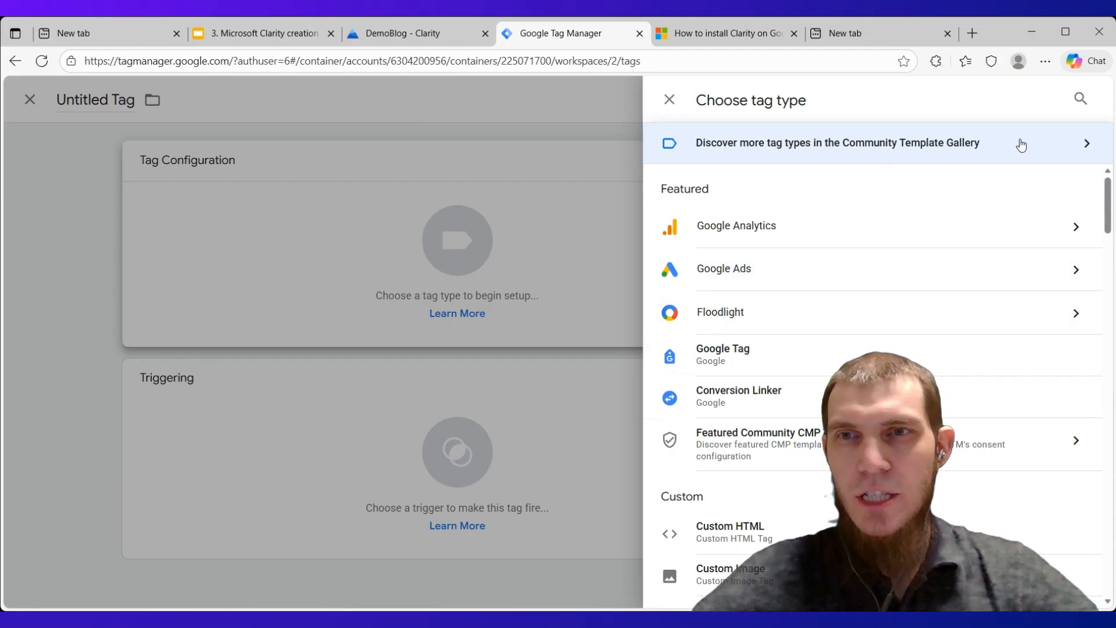
left_click(1049, 144)
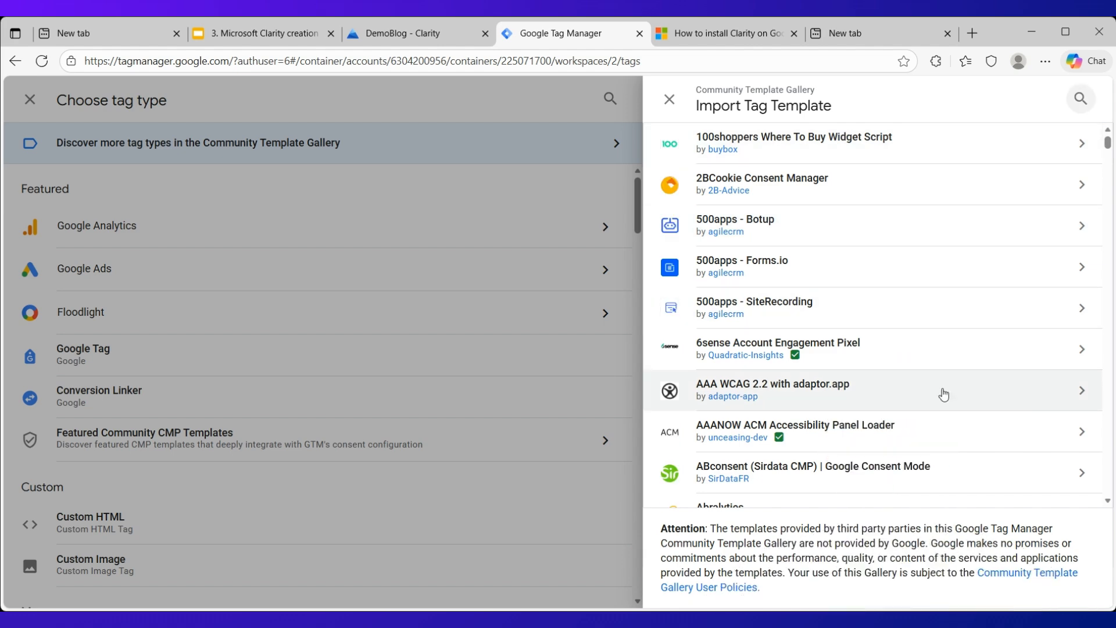
- Search the template gallery for "Clarity" and add the Microsoft Clarity - Official template to the workspace, accepting its permissions
left_click(1080, 100)
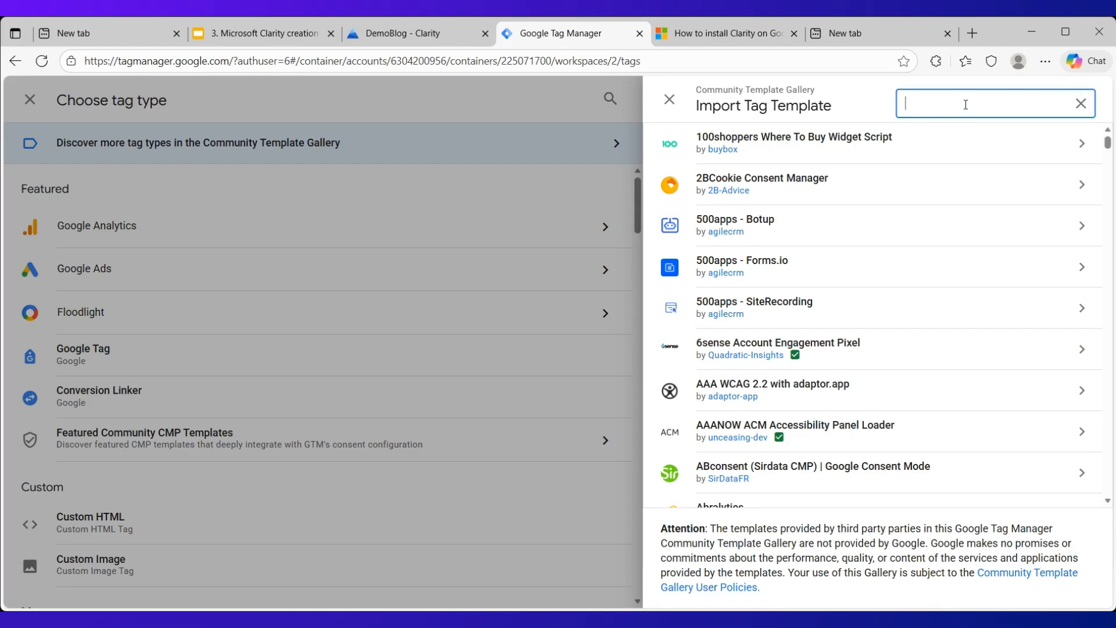
type("Clarity")
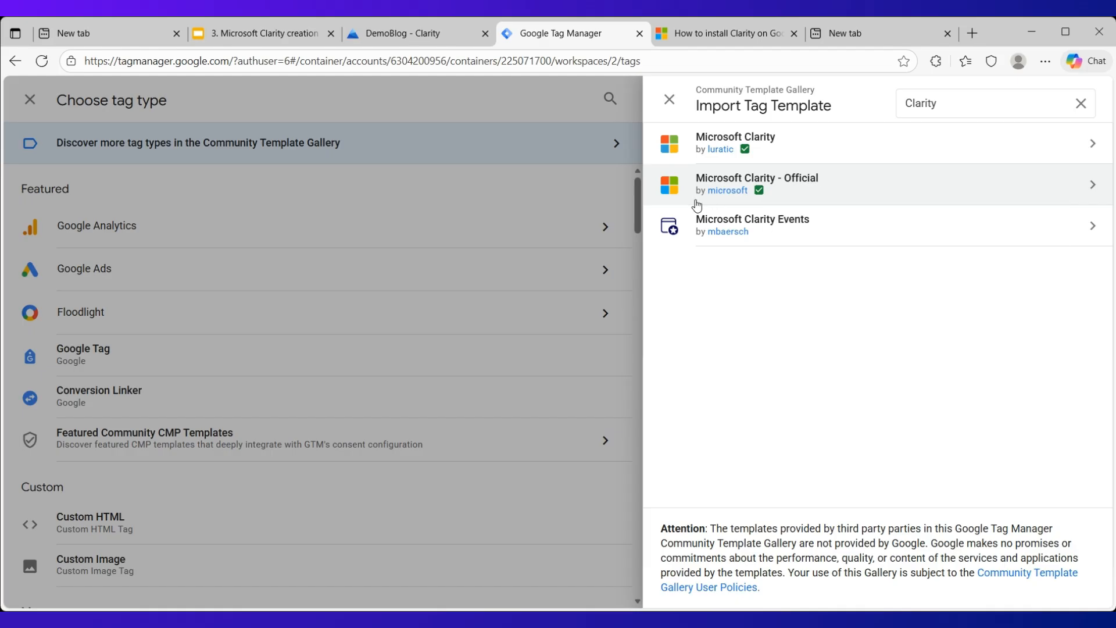
mouse_move(761, 193)
left_click(1092, 188)
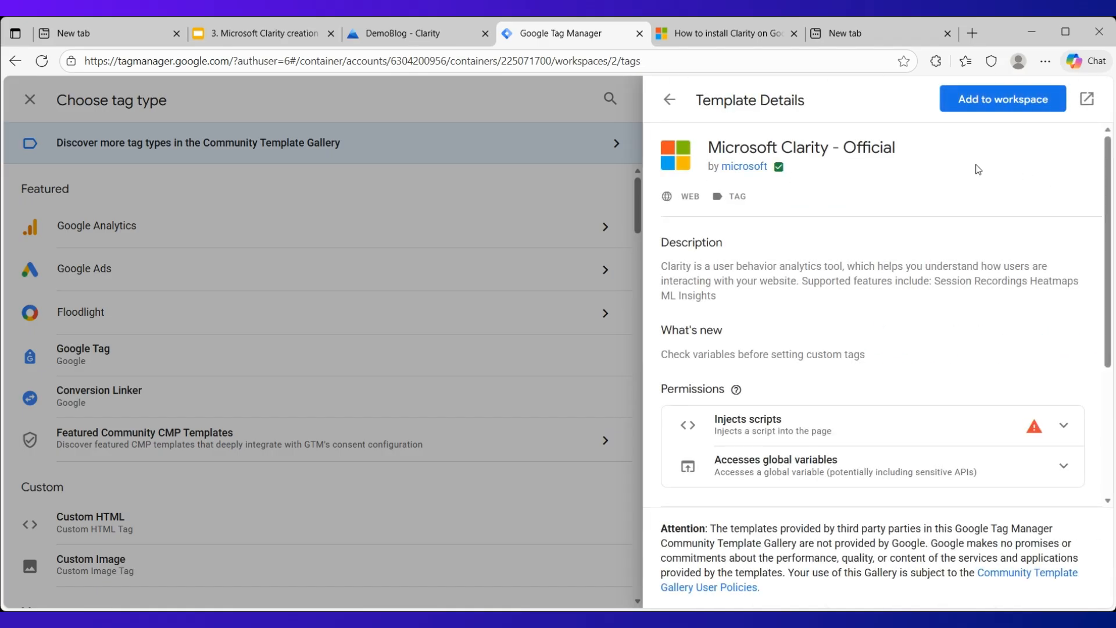
left_click(1008, 103)
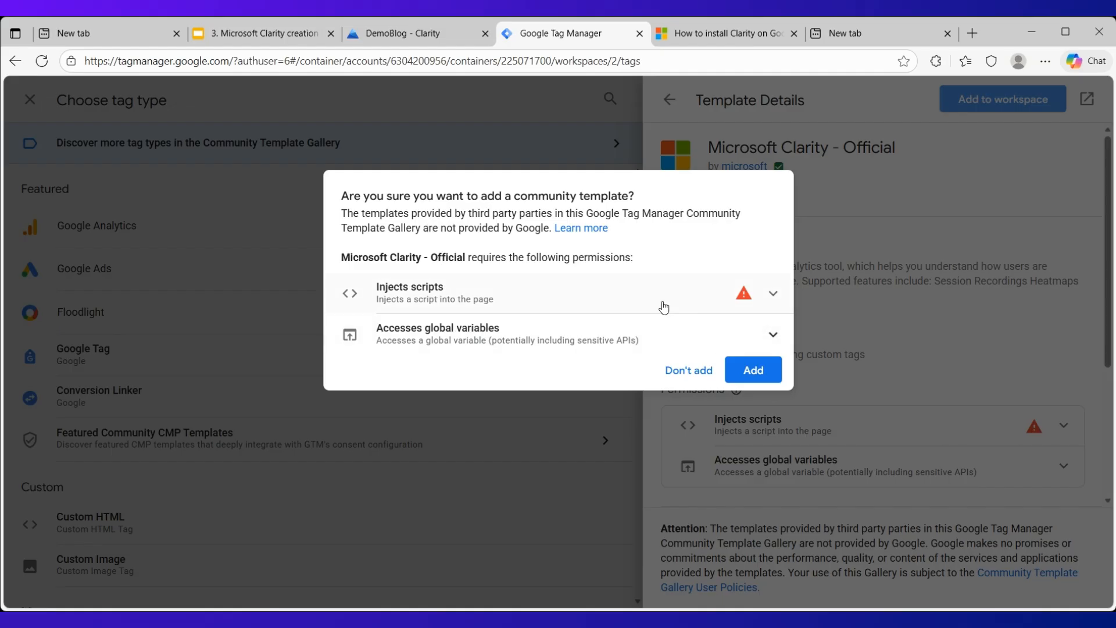
left_click(752, 369)
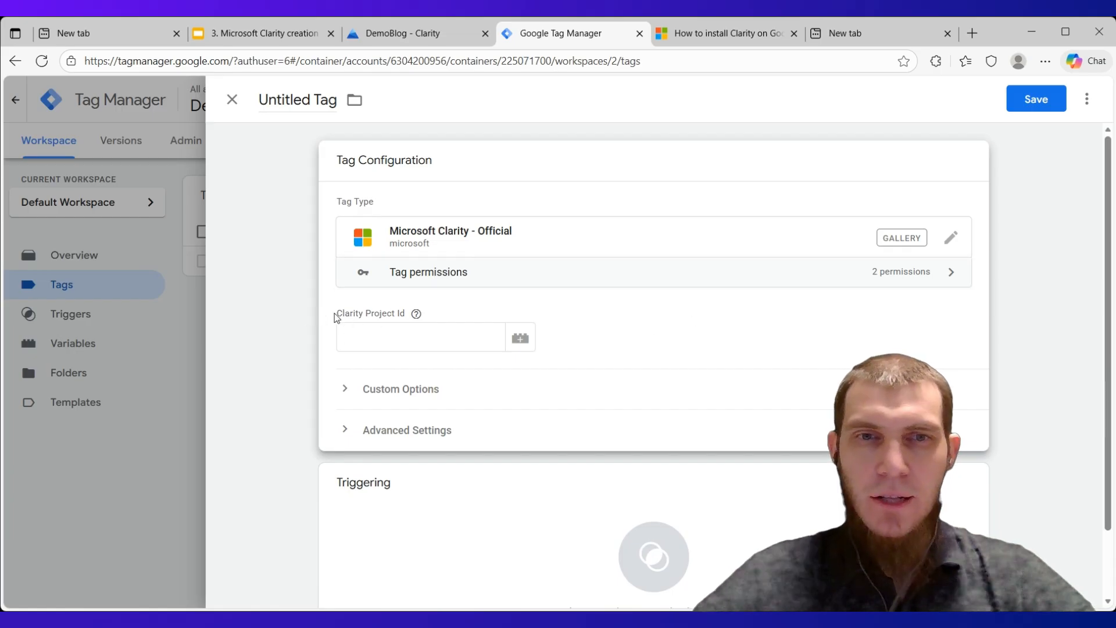
- Compare the new tag's Clarity Project Id field with the project ID shown in the DemoBlog project's Clarity settings overview
left_click_drag(337, 317, 389, 316)
left_click(624, 309)
left_click(365, 339)
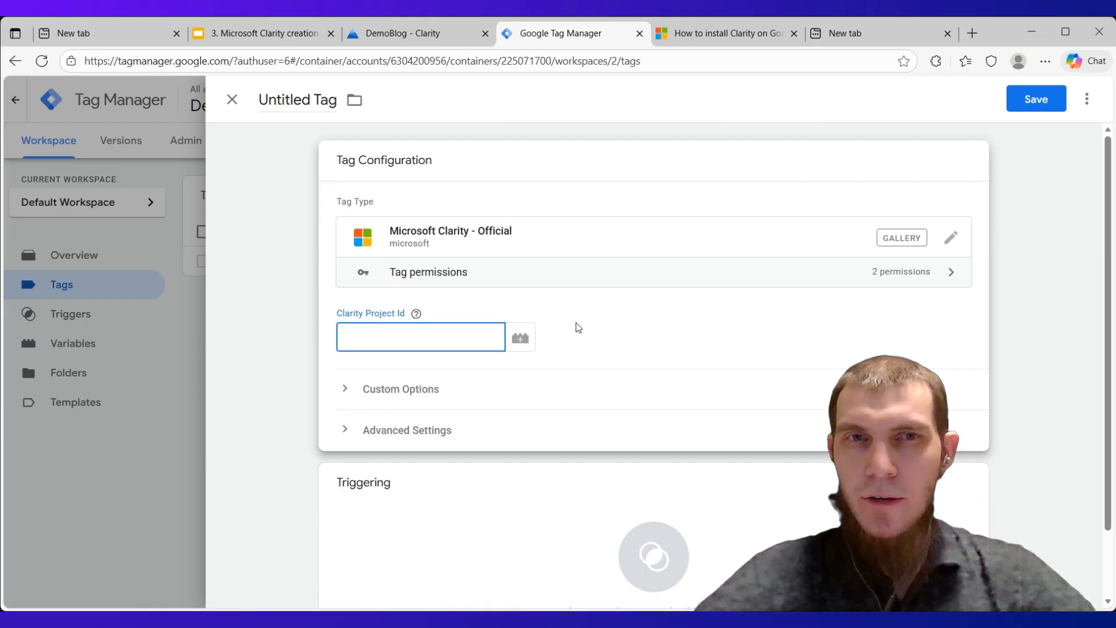
left_click(398, 34)
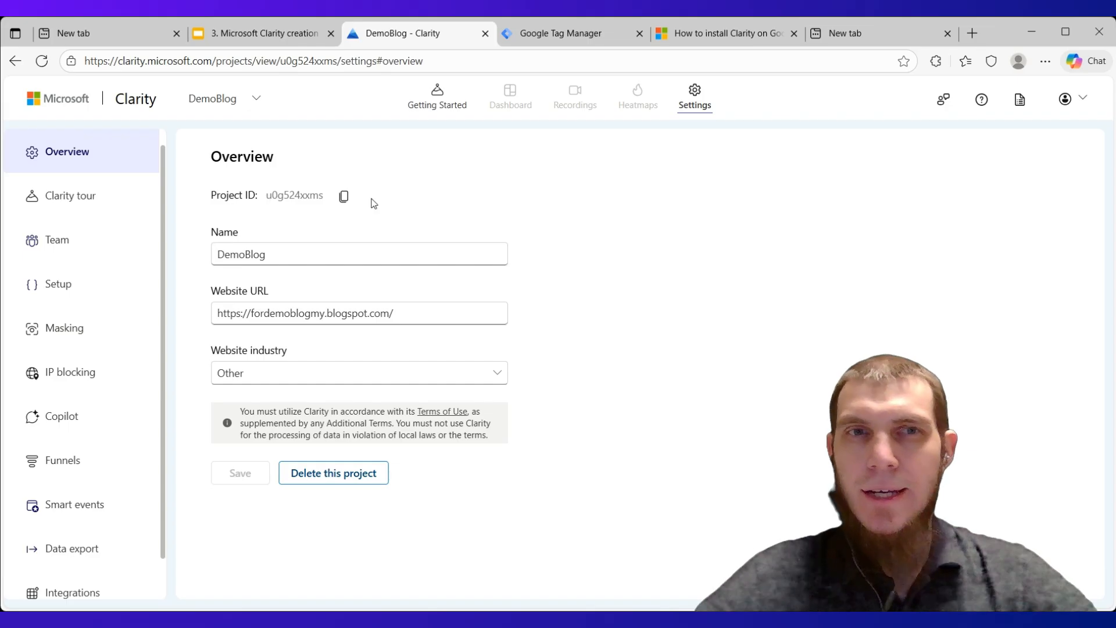
left_click(552, 35)
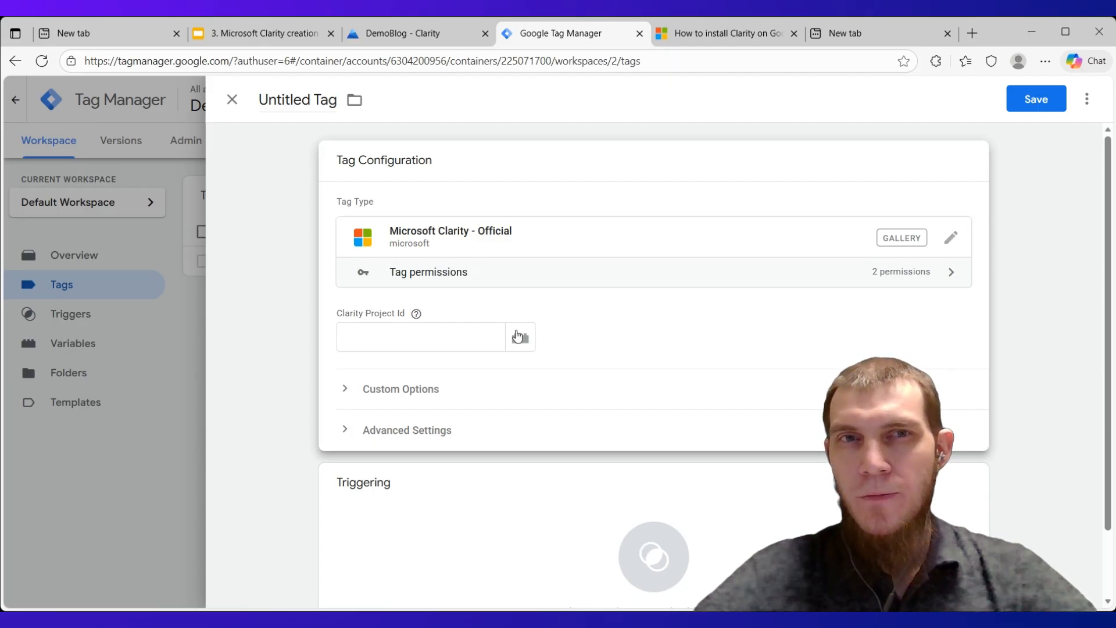
left_click(417, 34)
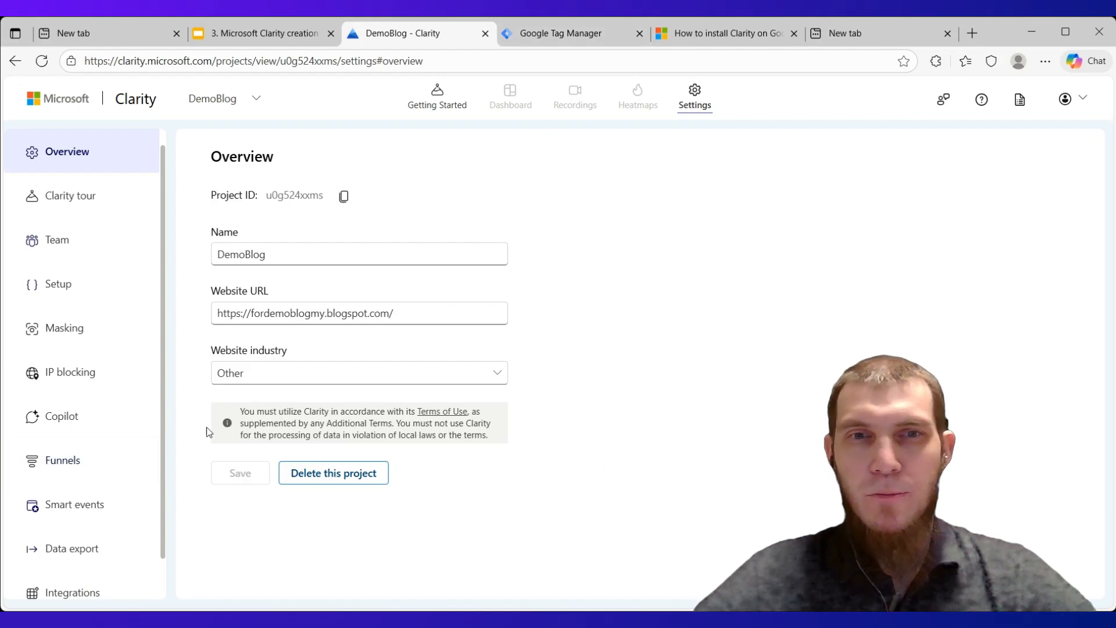
left_click(579, 31)
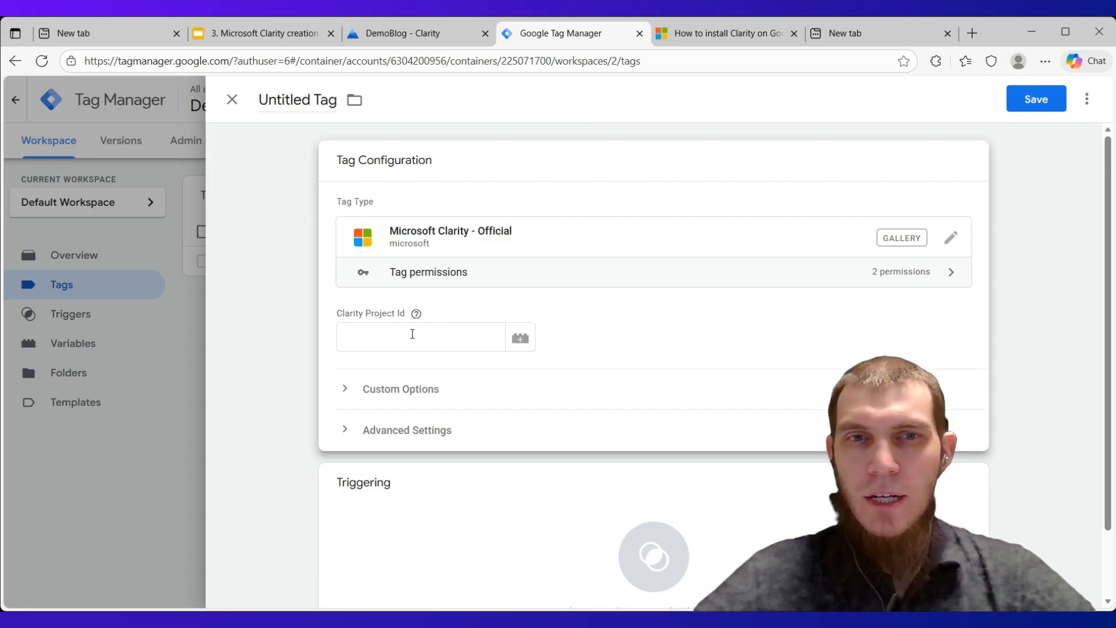
left_click(384, 337)
left_click(622, 330)
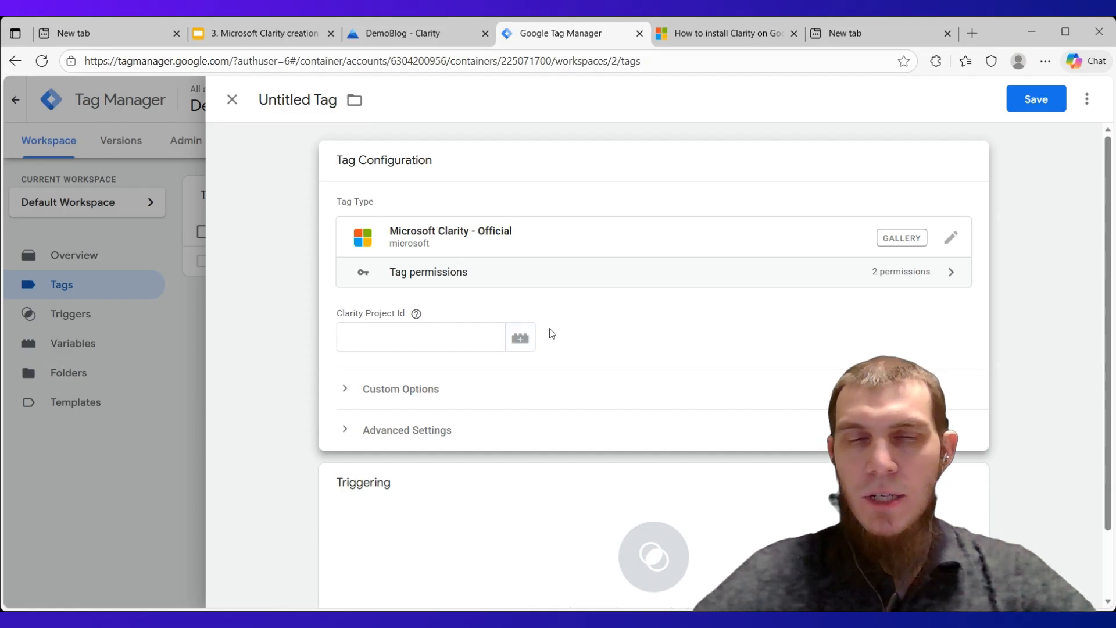
- Copy the DemoBlog project ID from Clarity's settings overview and return to the tag's Clarity Project Id field in Tag Manager
left_click(422, 36)
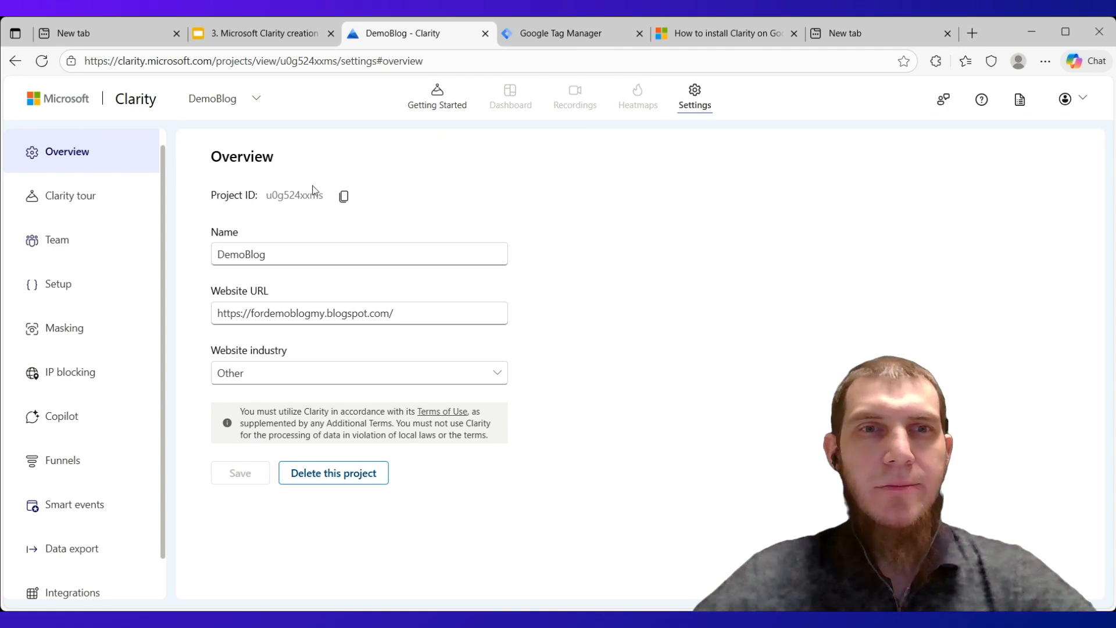
left_click(344, 197)
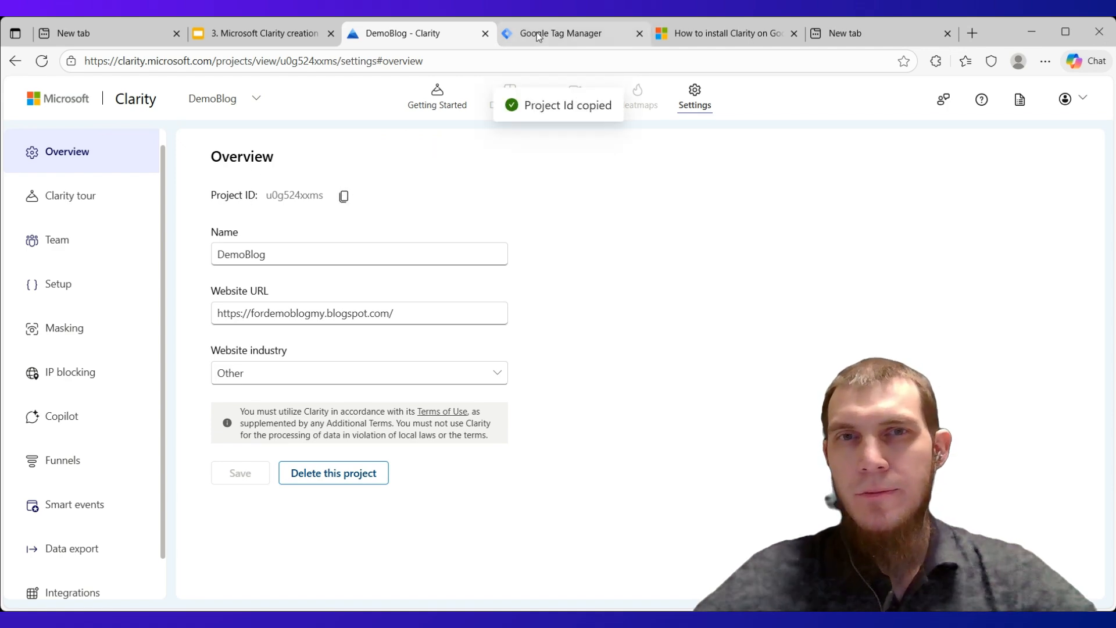
left_click(536, 32)
left_click(420, 341)
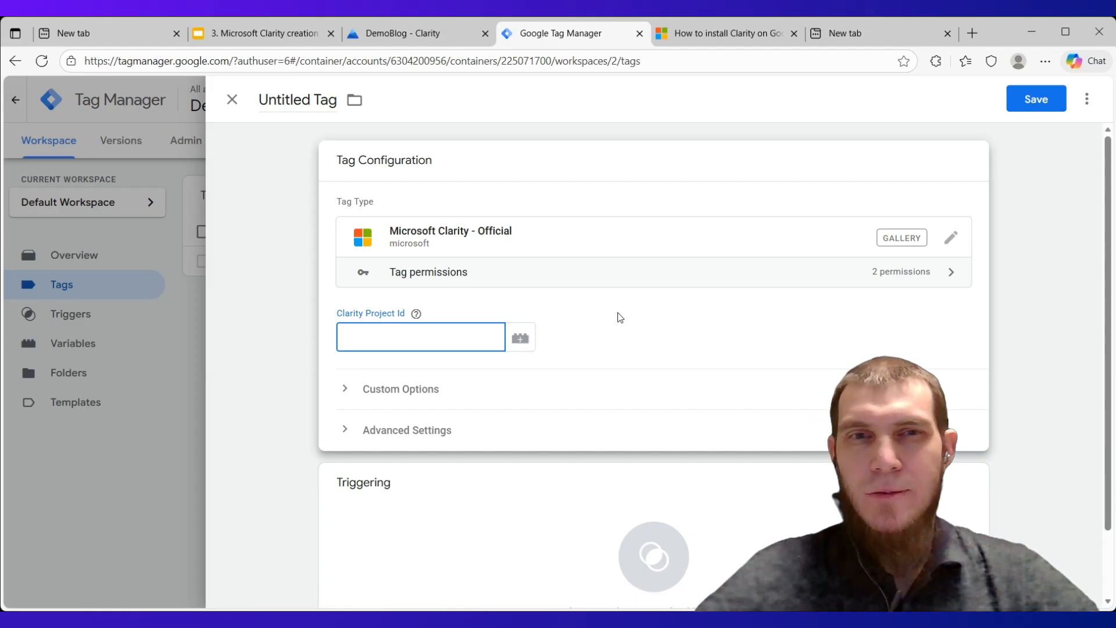
left_click(666, 338)
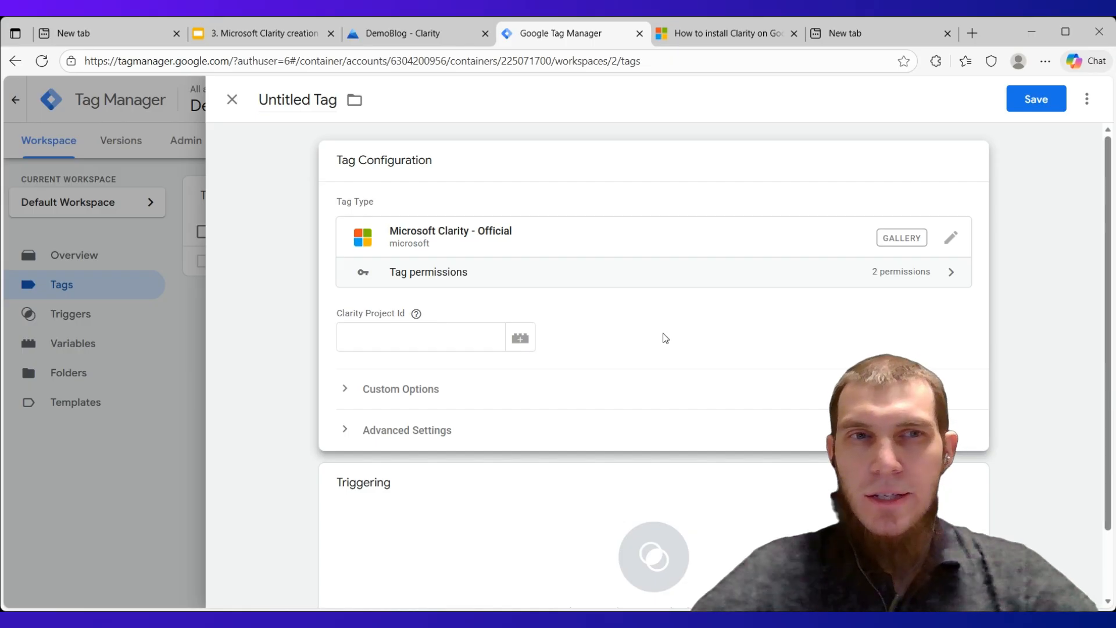
left_click(521, 340)
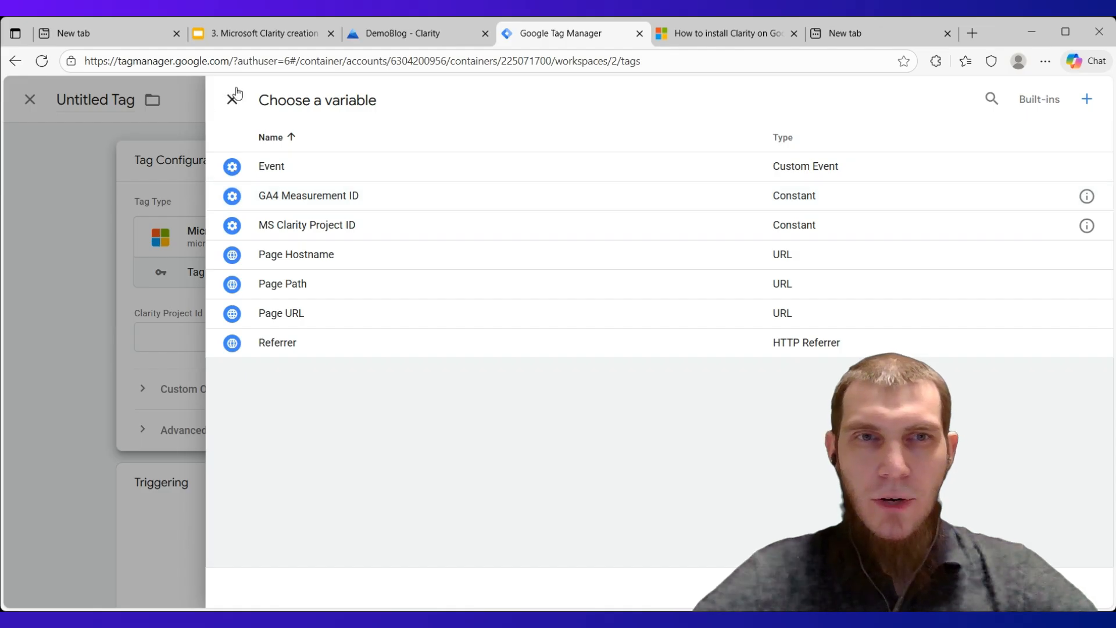
left_click(232, 99)
left_click(389, 337)
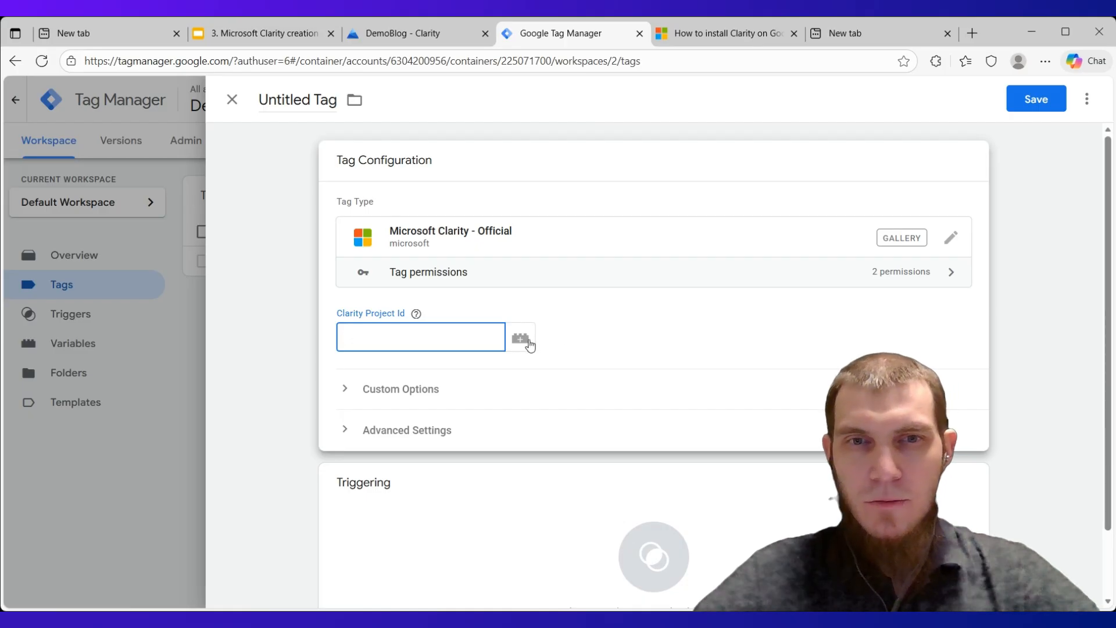
left_click(586, 322)
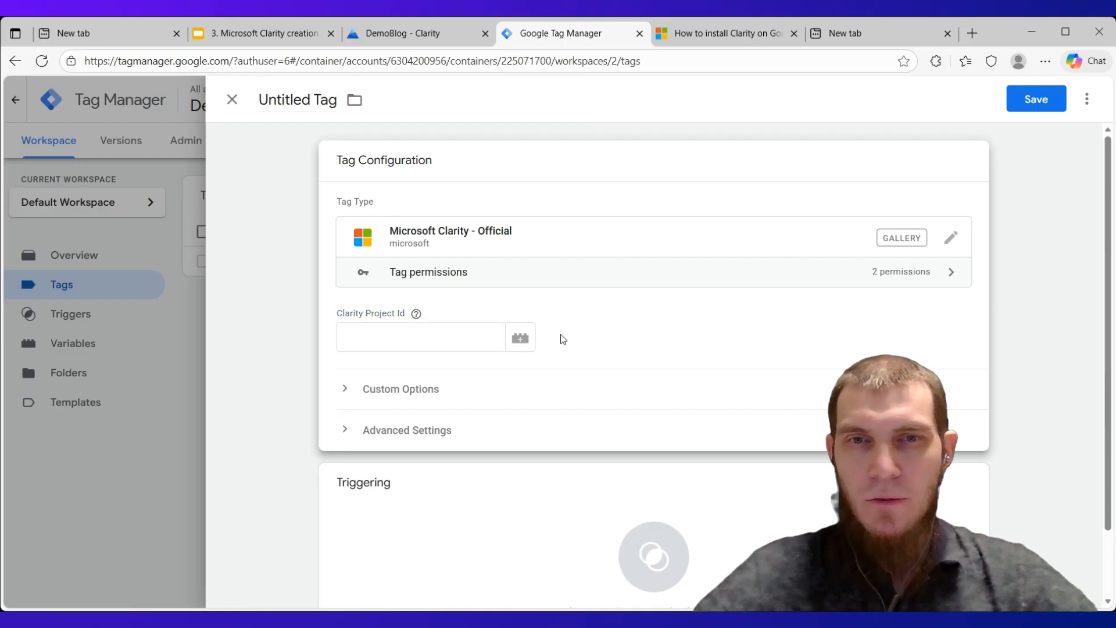
- Fill the tag's Clarity Project Id field with the constant variable MS Clarity Project ID, searching the variable list for "Cla"
left_click(521, 343)
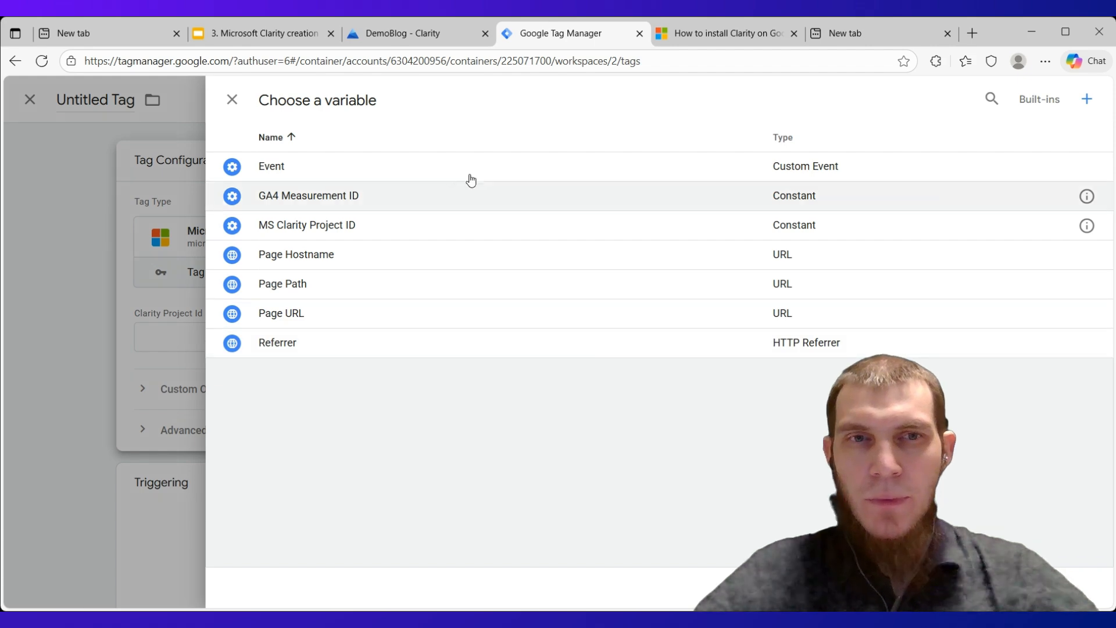
left_click(992, 101)
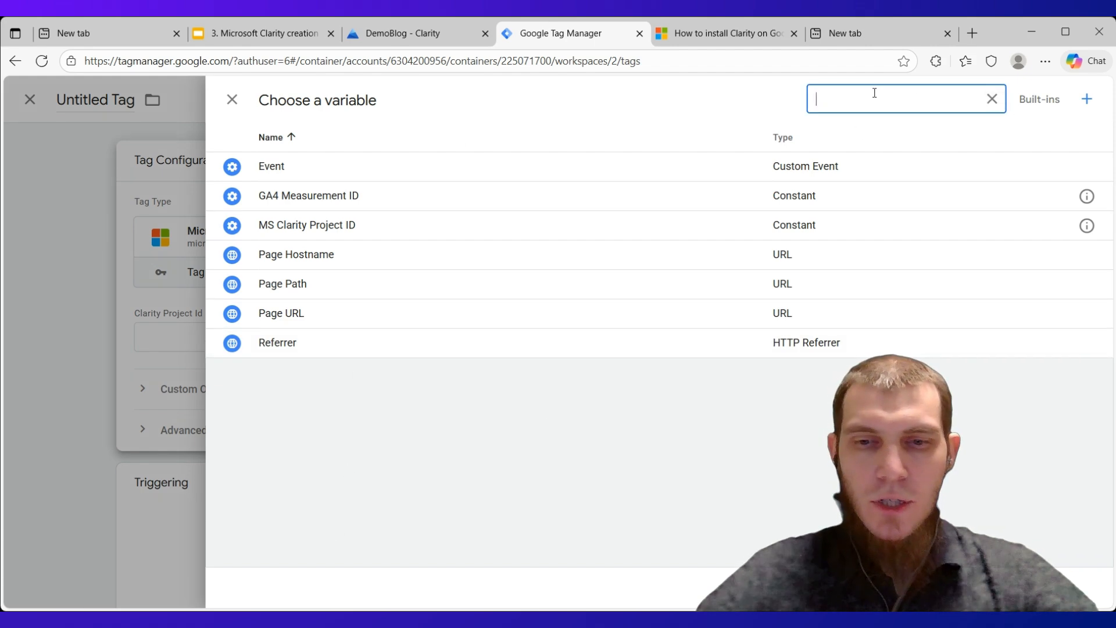
type("Cla")
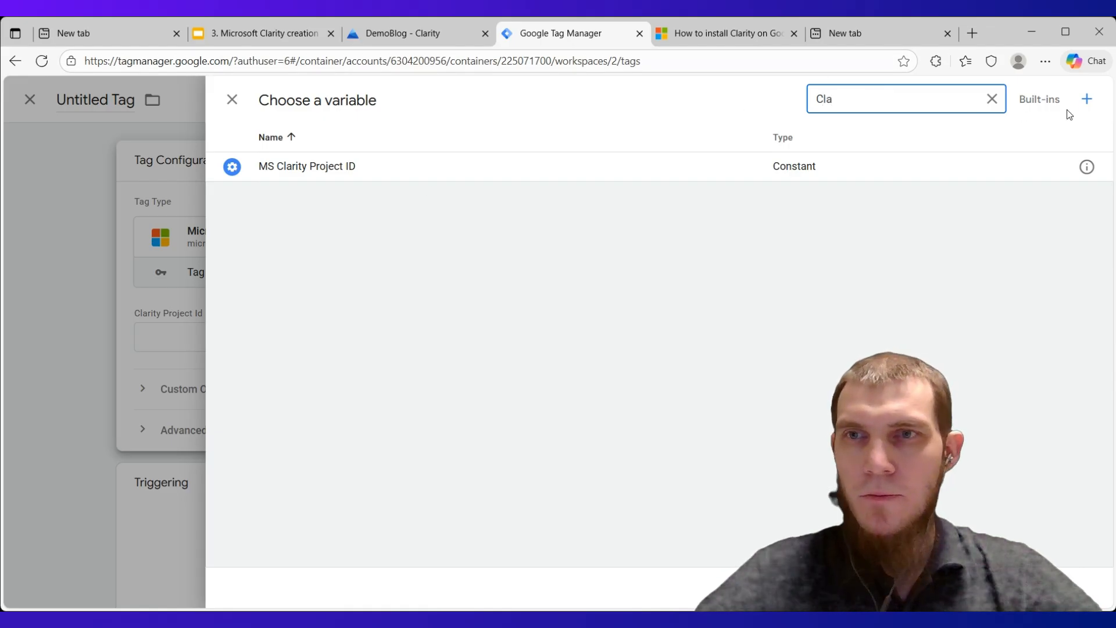
left_click(993, 102)
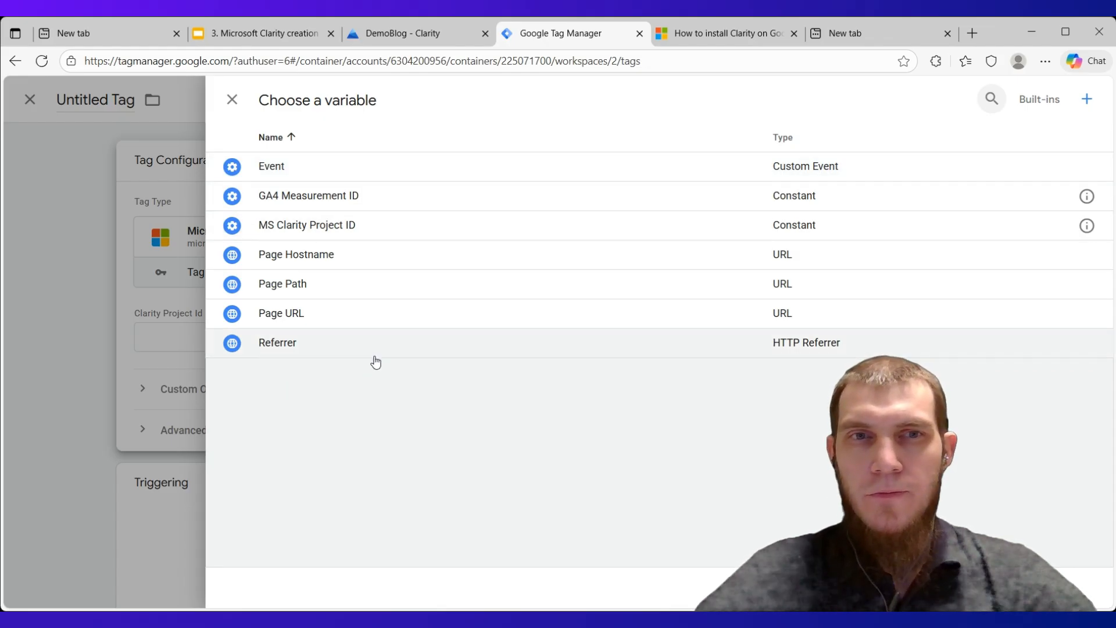
left_click(332, 232)
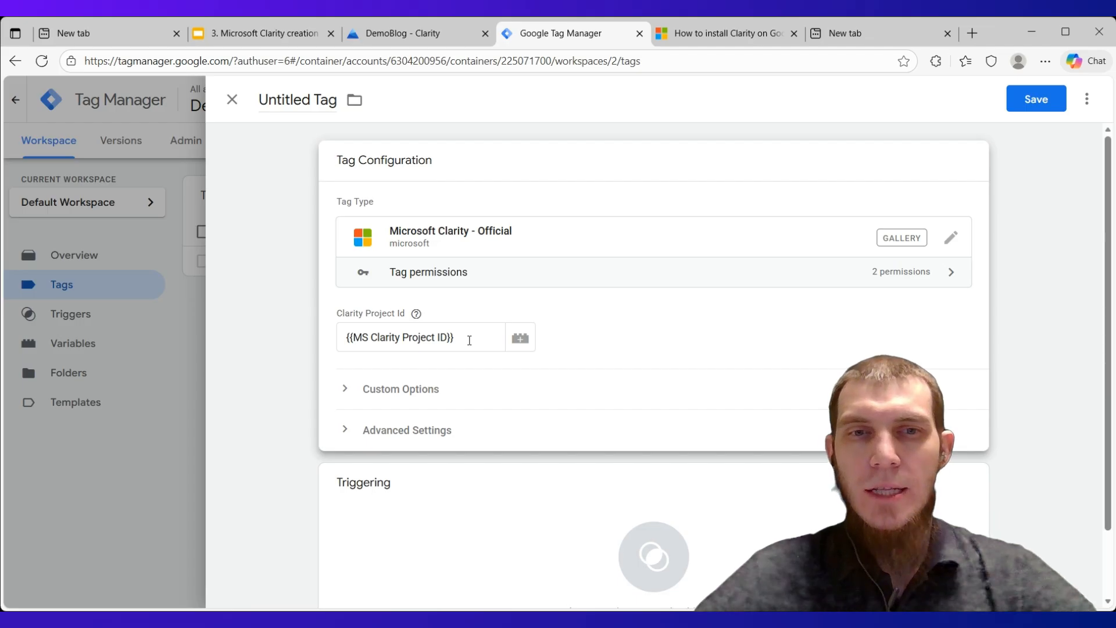
- Set the Clarity tag's firing trigger to Initialization - All Pages
scroll(469, 339, "down", 2)
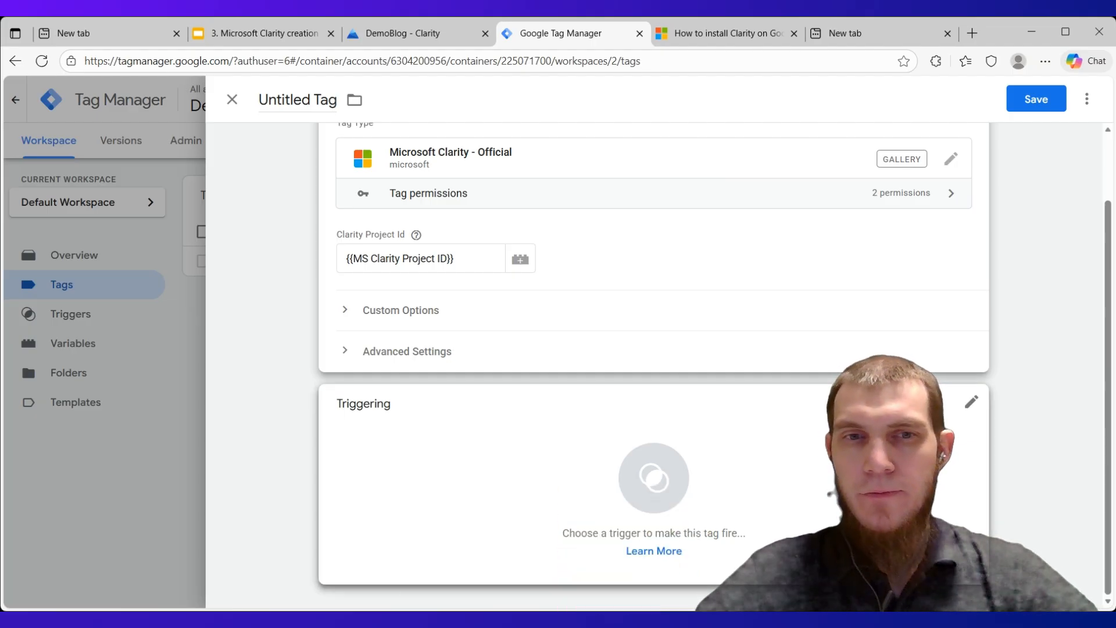
left_click(965, 405)
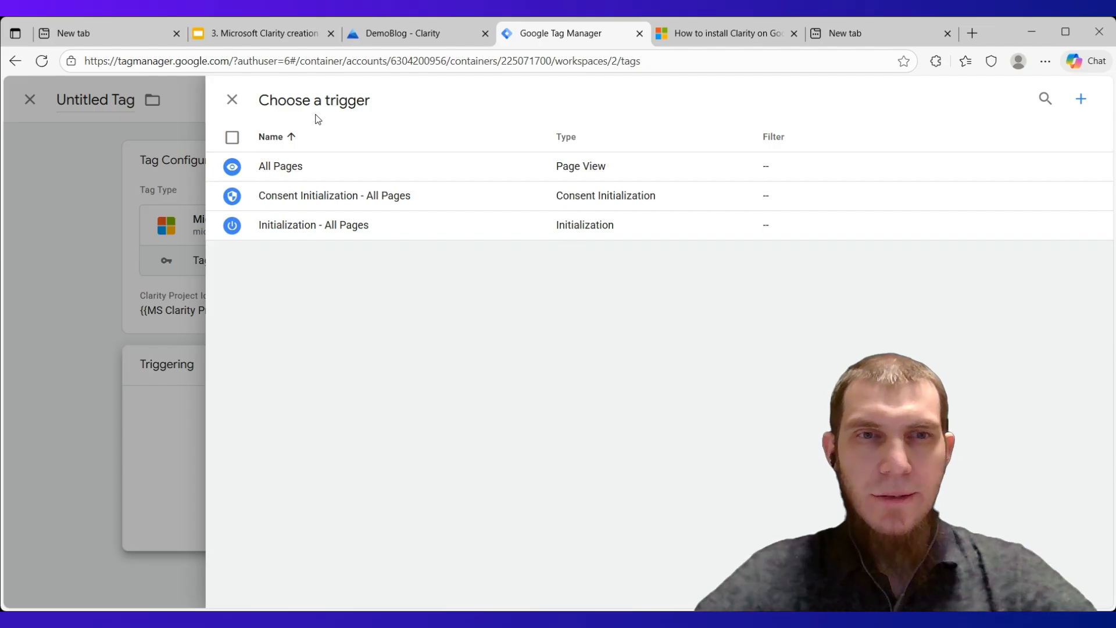
left_click(281, 229)
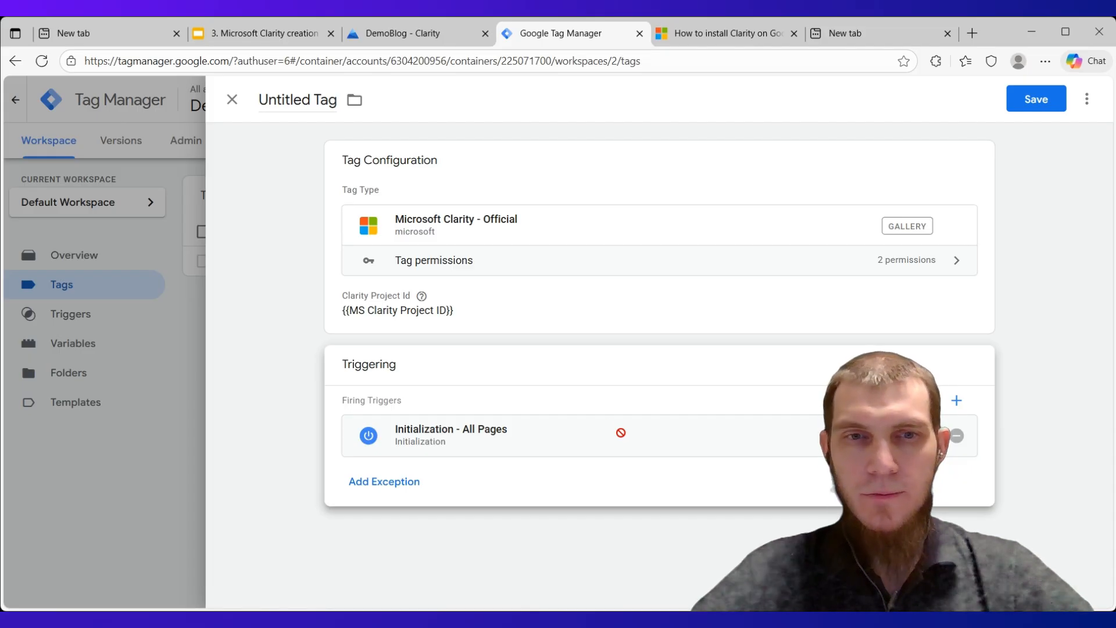
- Name the new tag "MS Clarity" and save it to the workspace
left_click(267, 99)
left_click(382, 138)
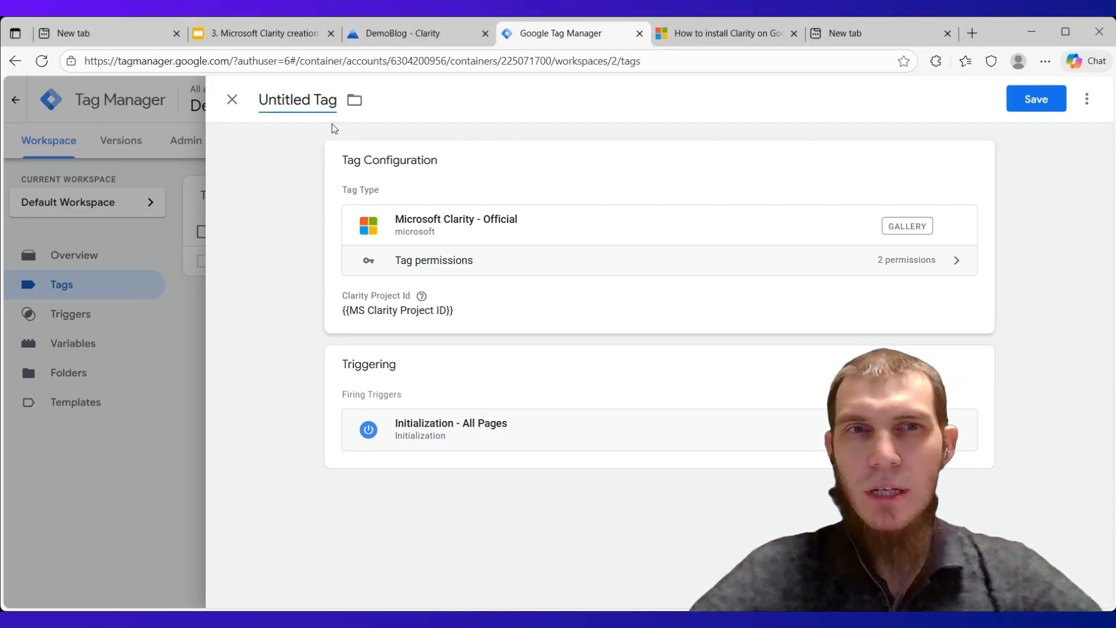
triple_click(299, 101)
type("MS Clarity")
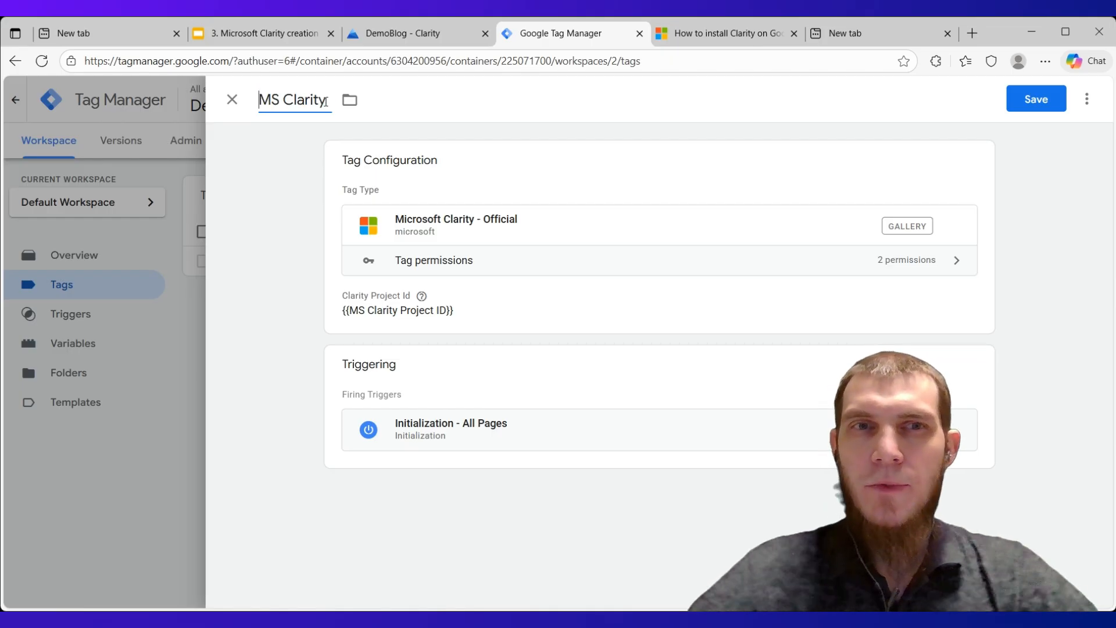
left_click_drag(326, 101, 232, 100)
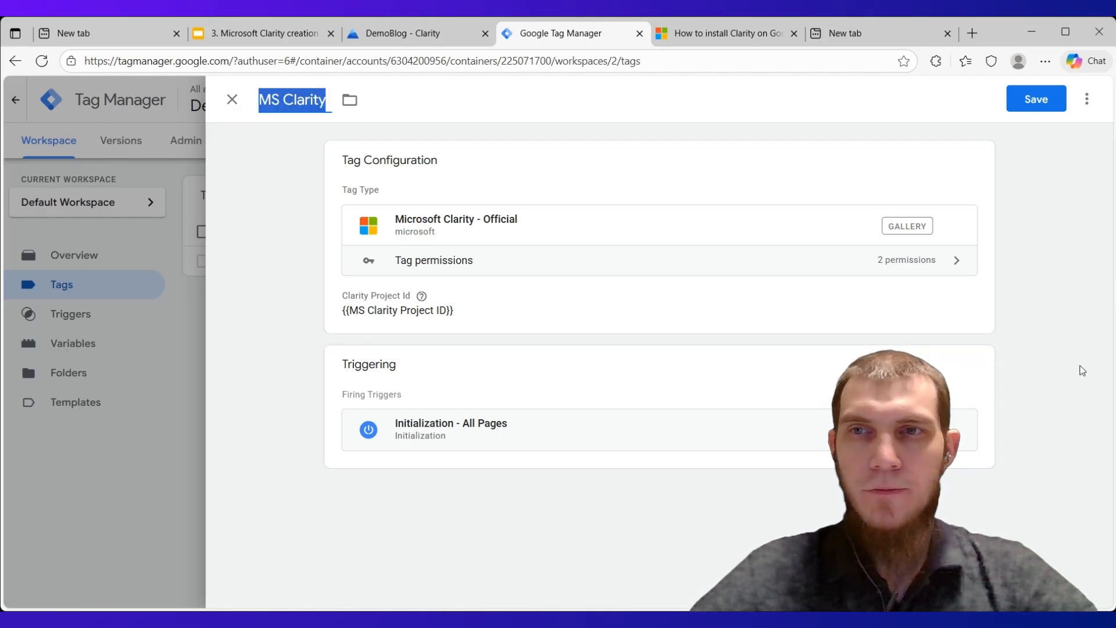
left_click(1077, 296)
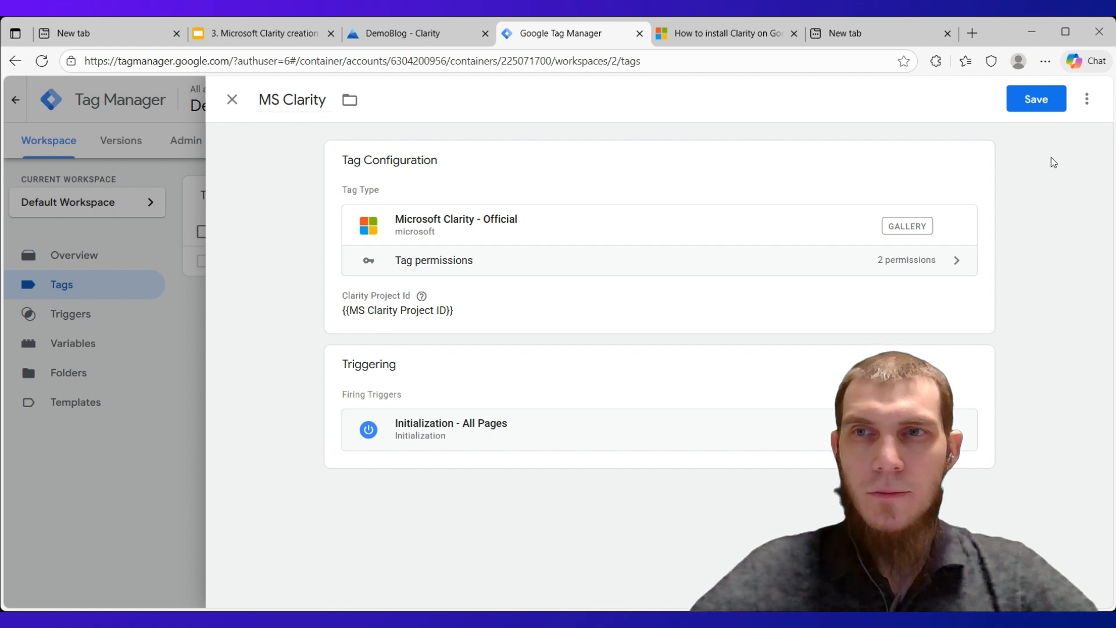
left_click(1036, 105)
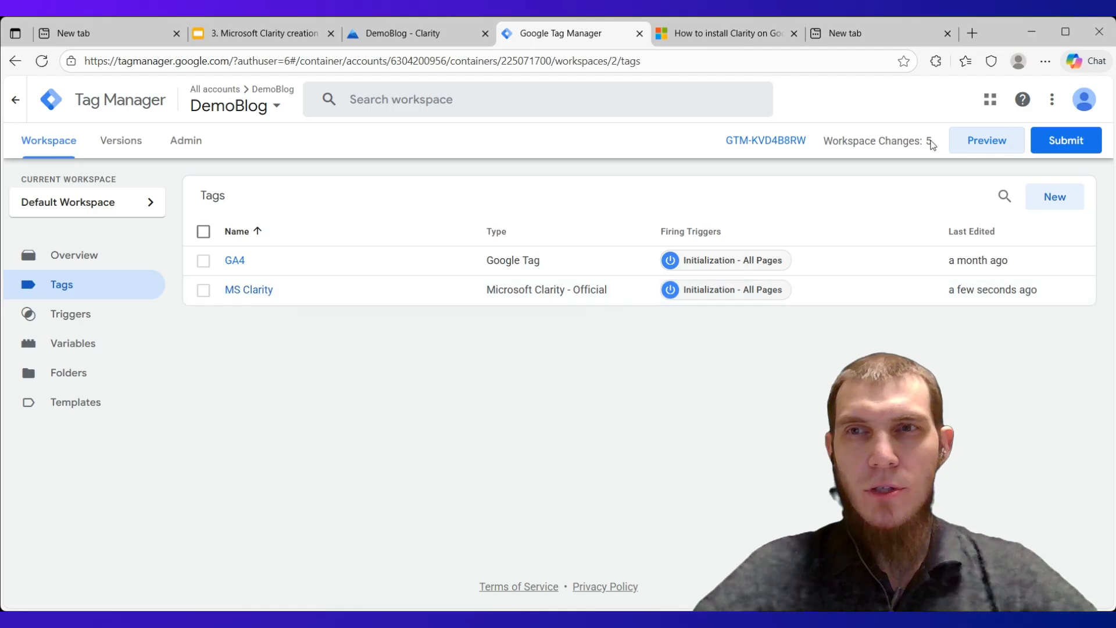
- Preview the container by connecting Tag Assistant to the DemoBlog site, and check in its summary which tags fired
left_click(988, 150)
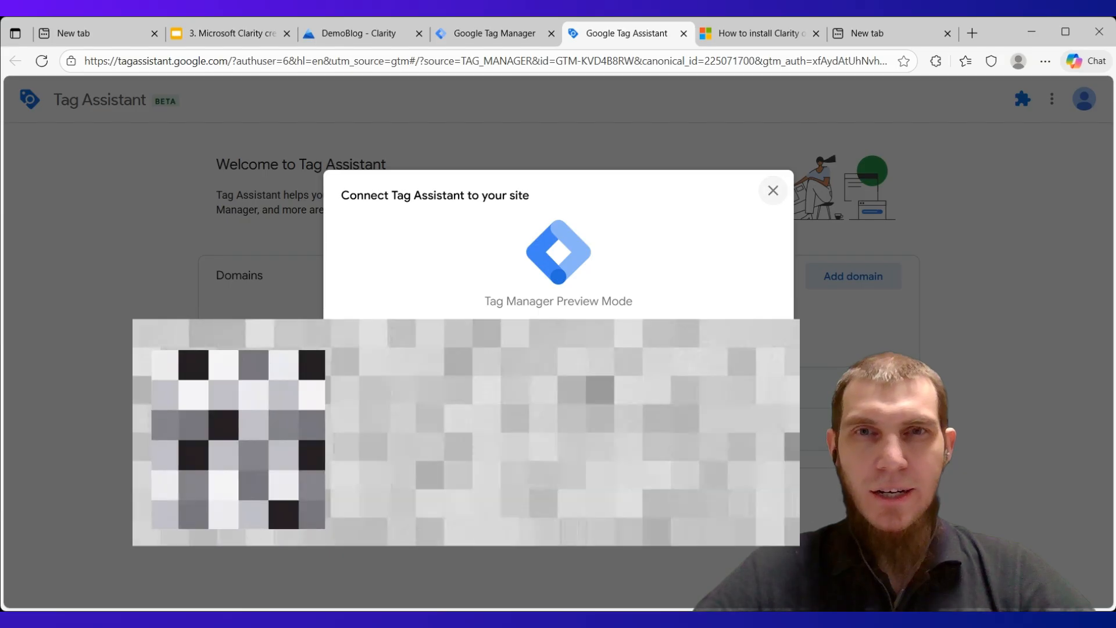
left_click(572, 434)
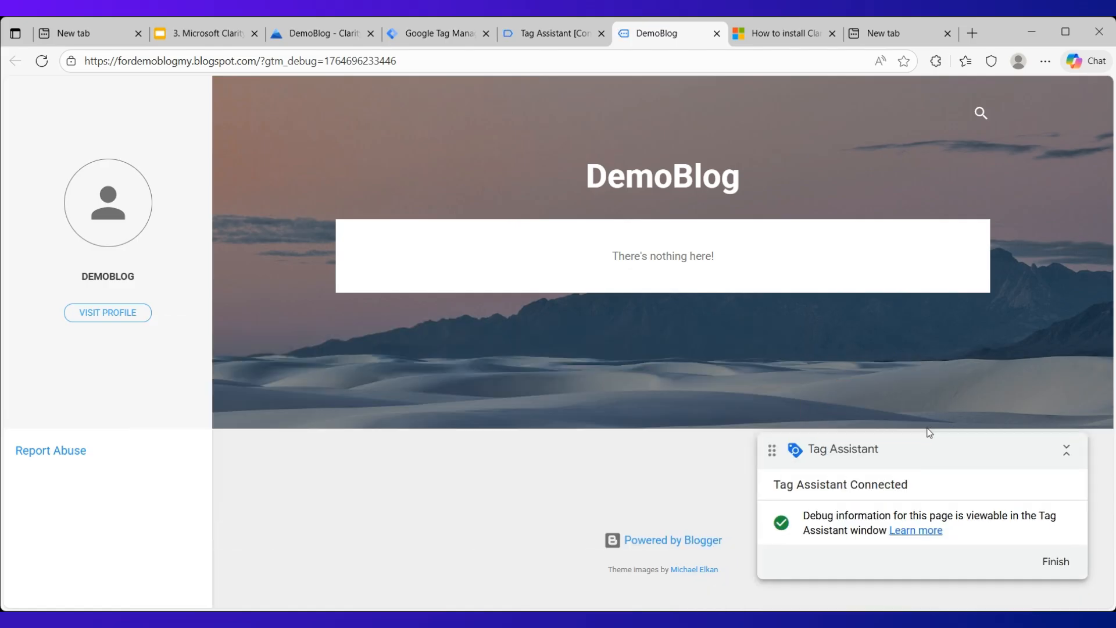
left_click_drag(903, 449, 897, 403)
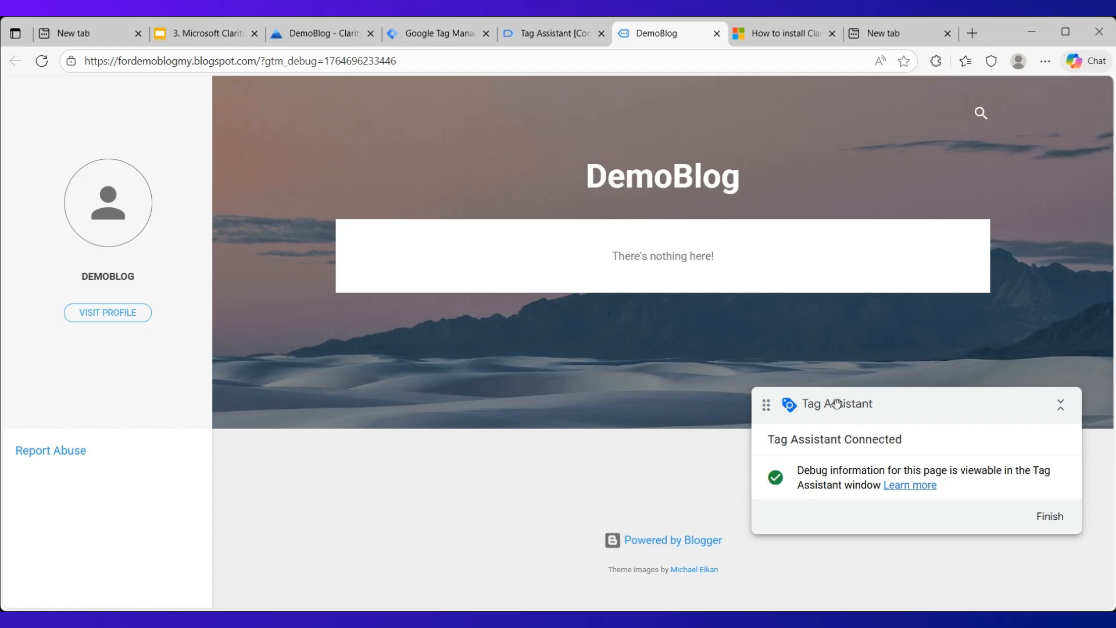
left_click(555, 34)
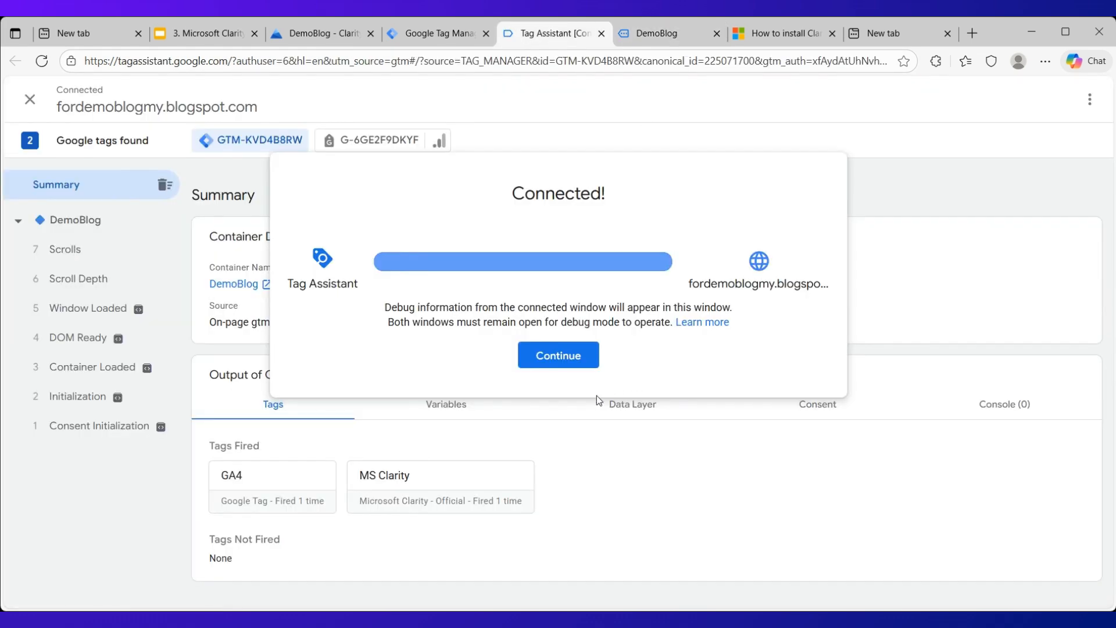
left_click(552, 360)
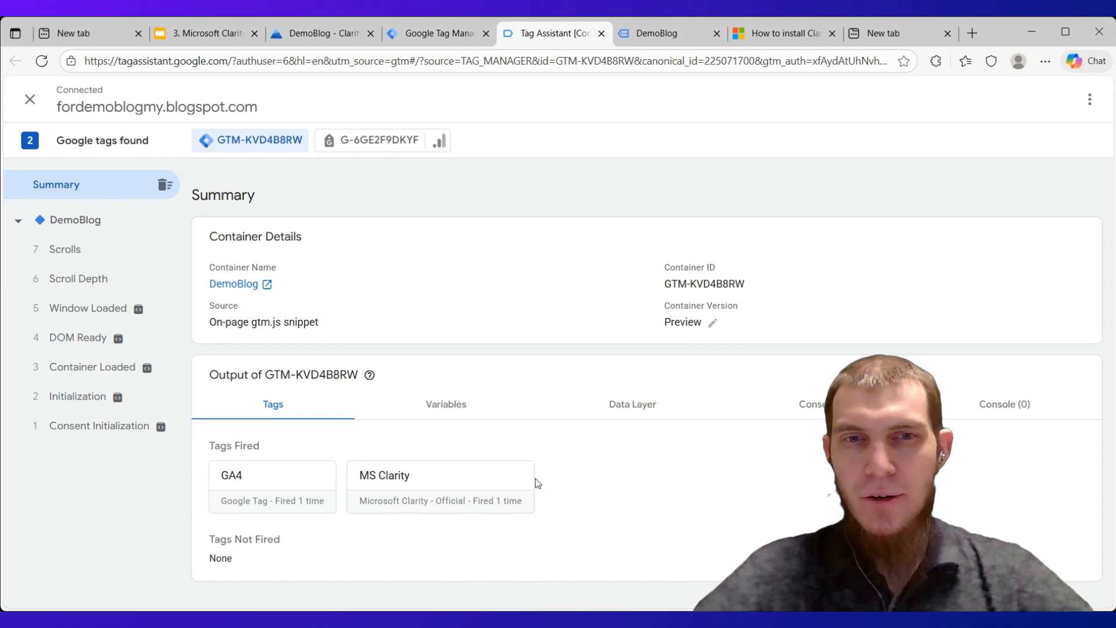
- Check the DemoBlog project in Clarity for live user activity, comparing it with the previewed blog page and the Tag Manager tag list
left_click(316, 36)
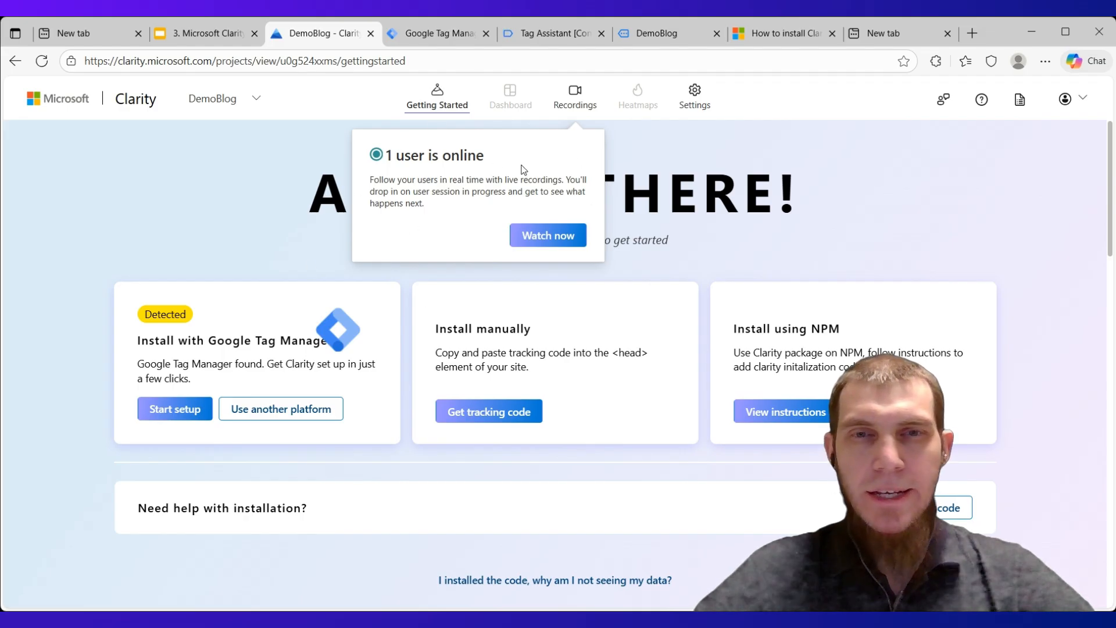
left_click(644, 34)
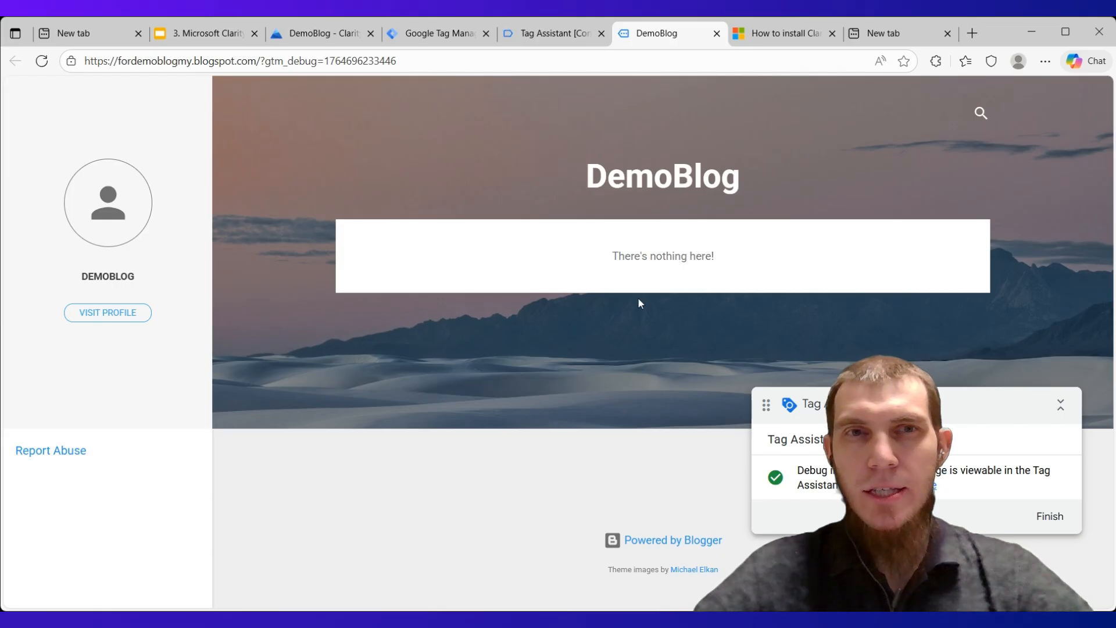
left_click(333, 37)
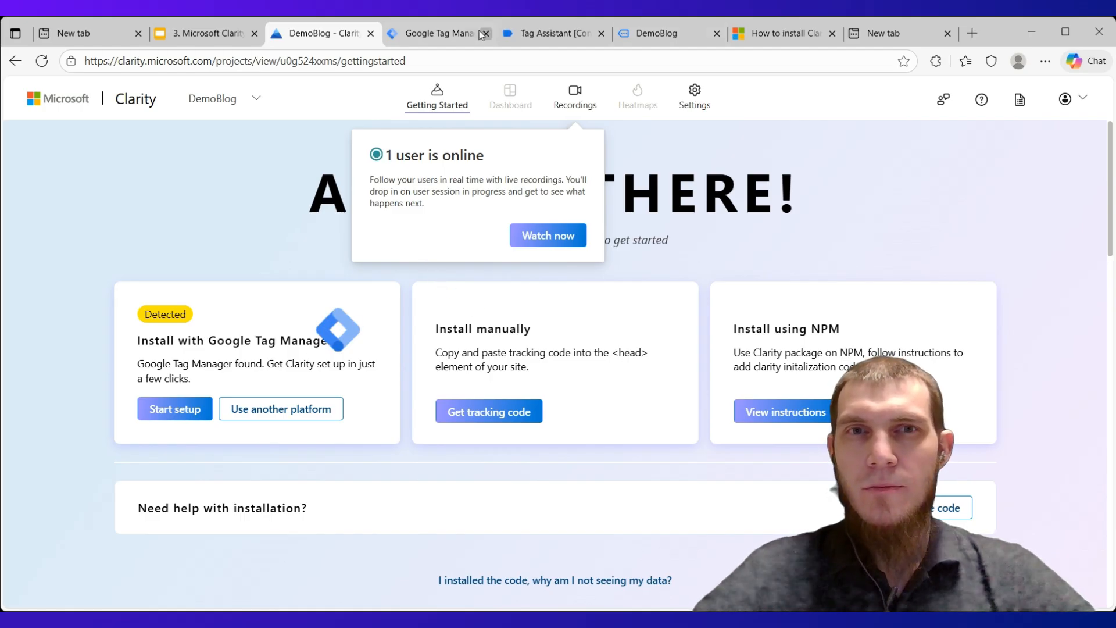
left_click(441, 34)
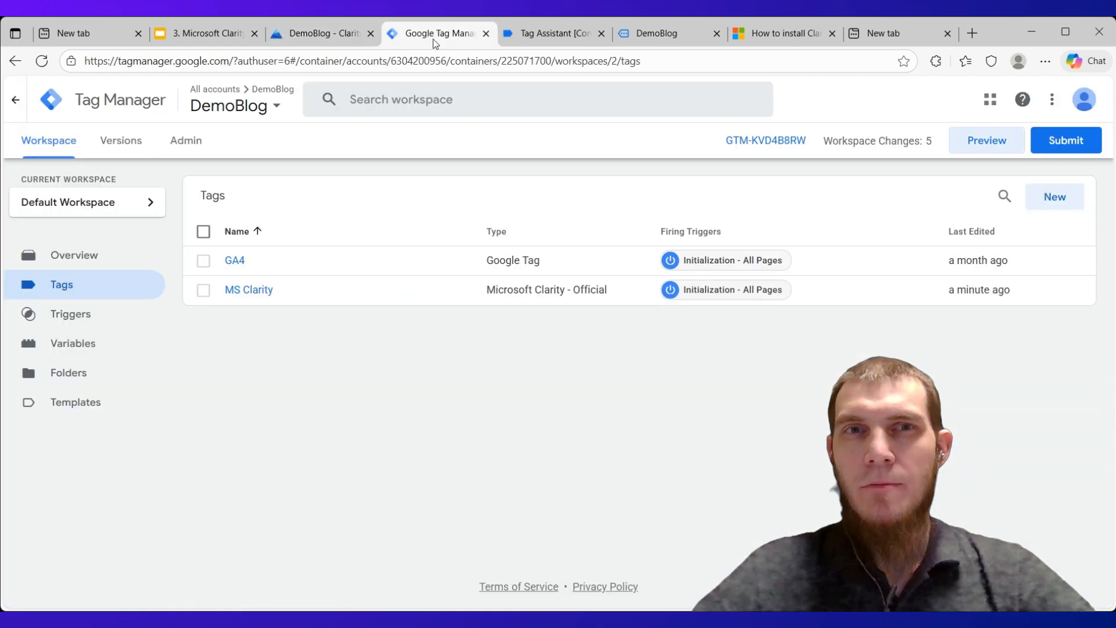
key("ctrl+Tab")
left_click(335, 36)
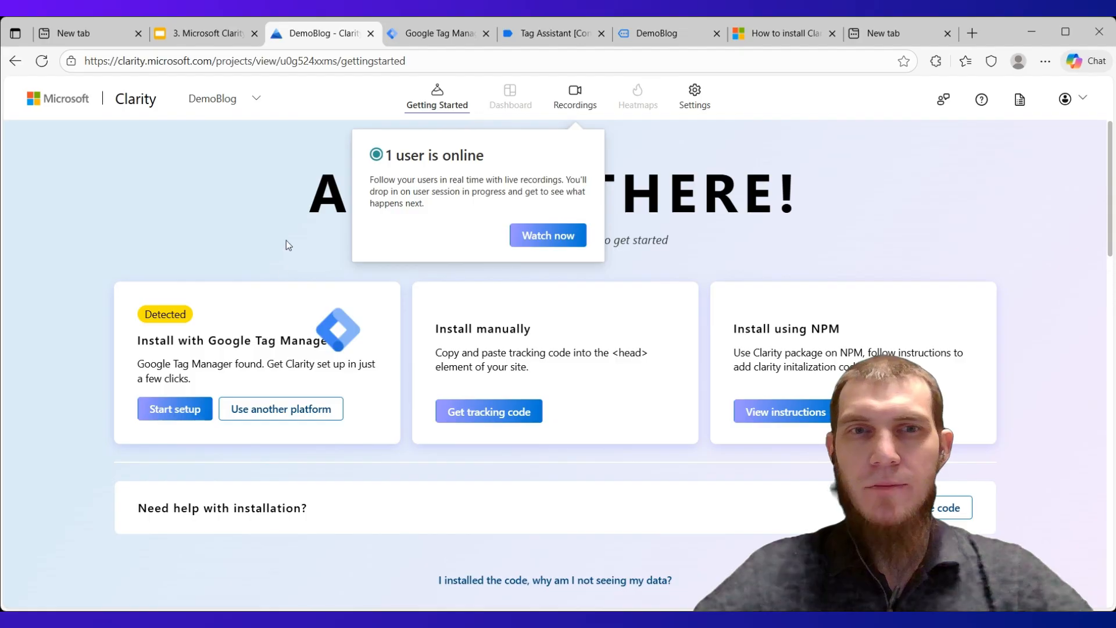
left_click(436, 36)
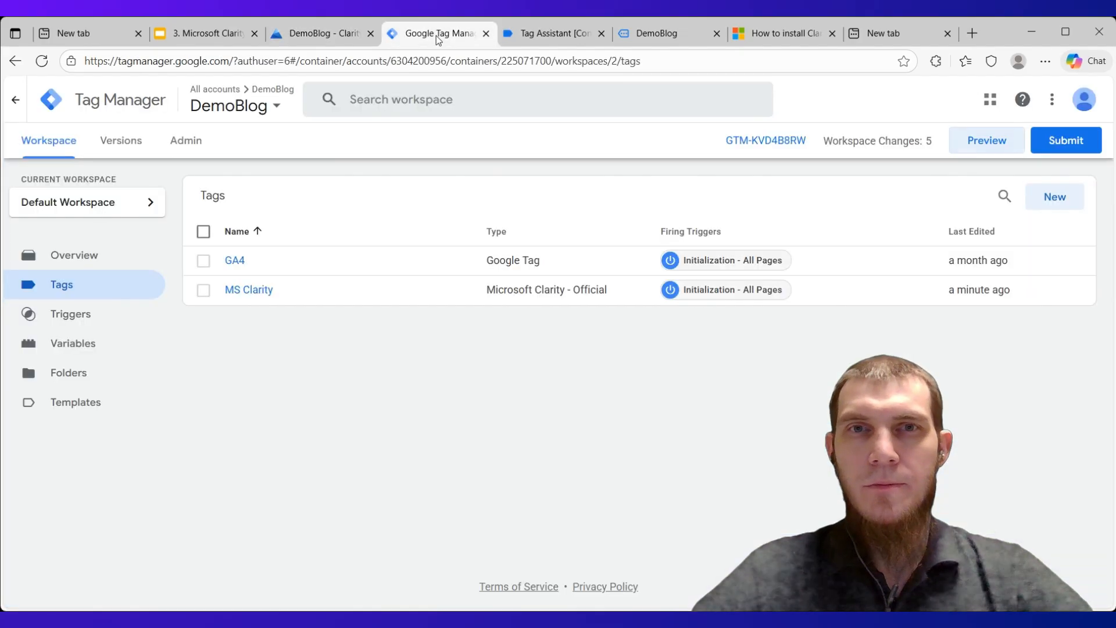
left_click(653, 35)
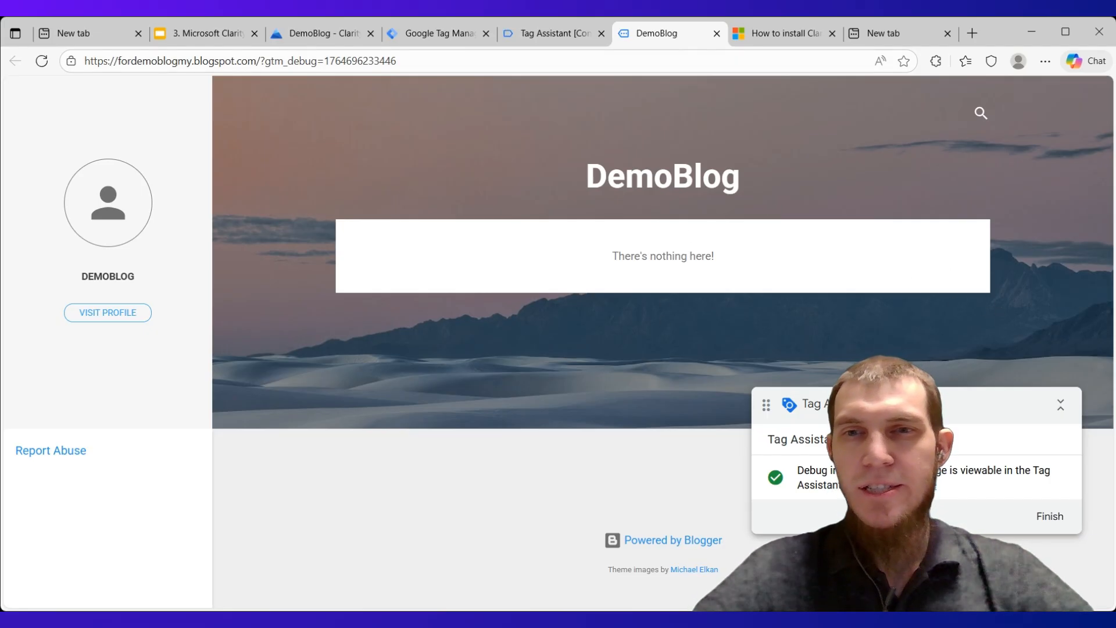
- Finish the Tag Assistant debug session on the blog, close Tag Assistant and return to the Tag Manager workspace
left_click(1061, 518)
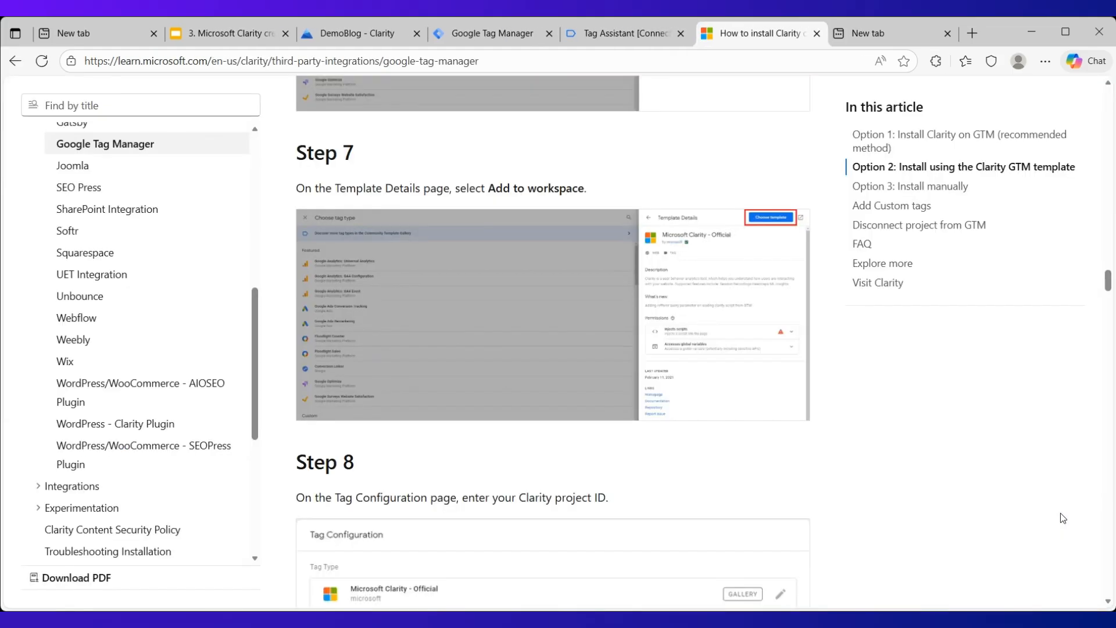
left_click(589, 34)
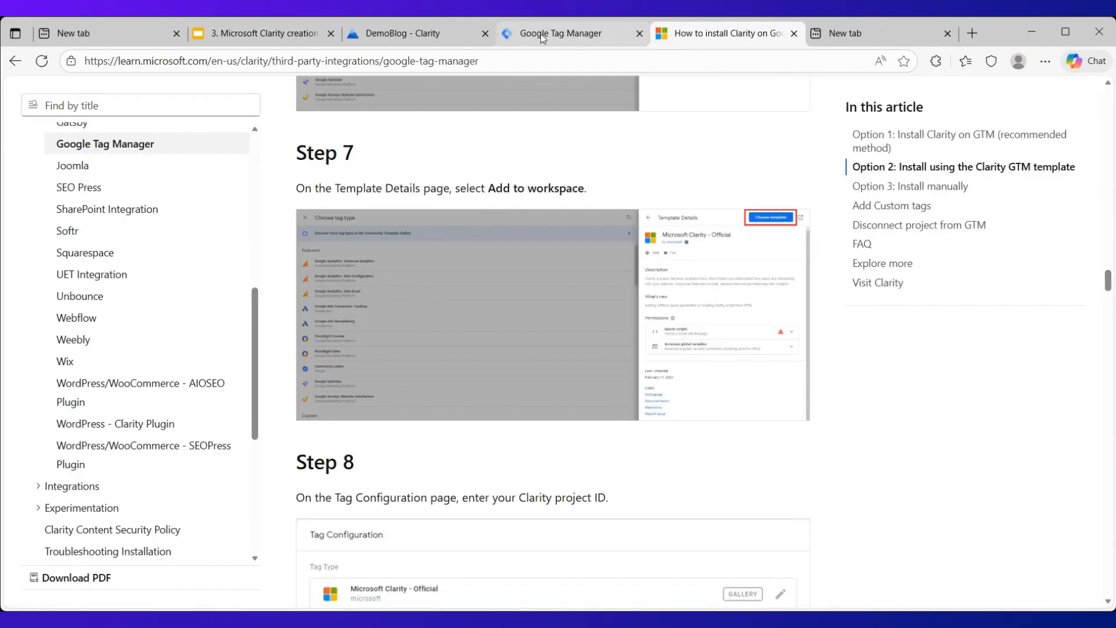
left_click(541, 34)
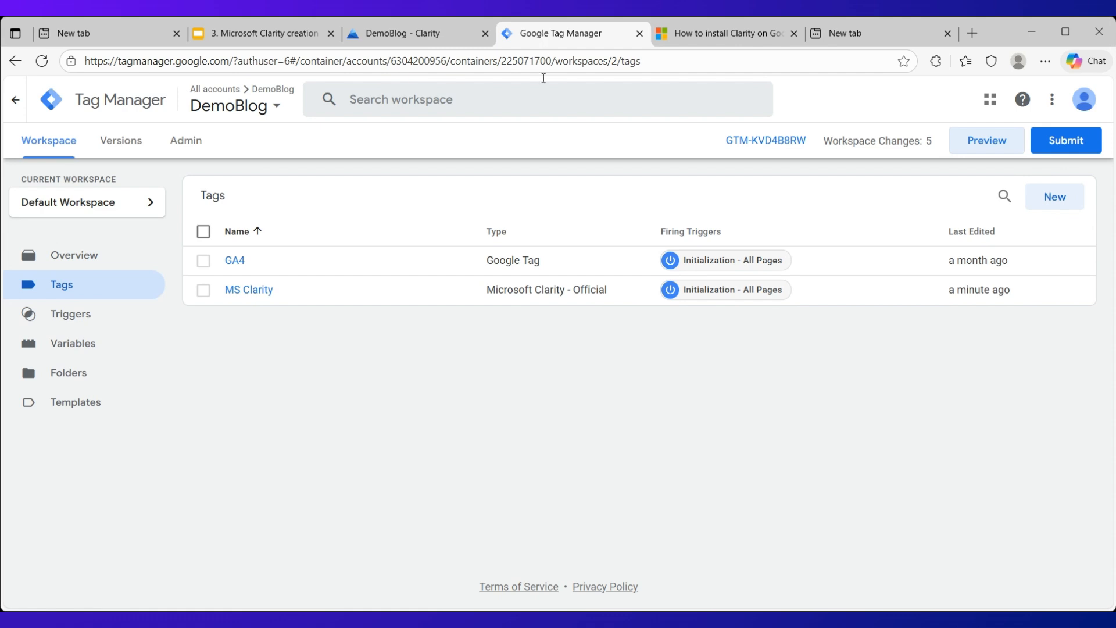